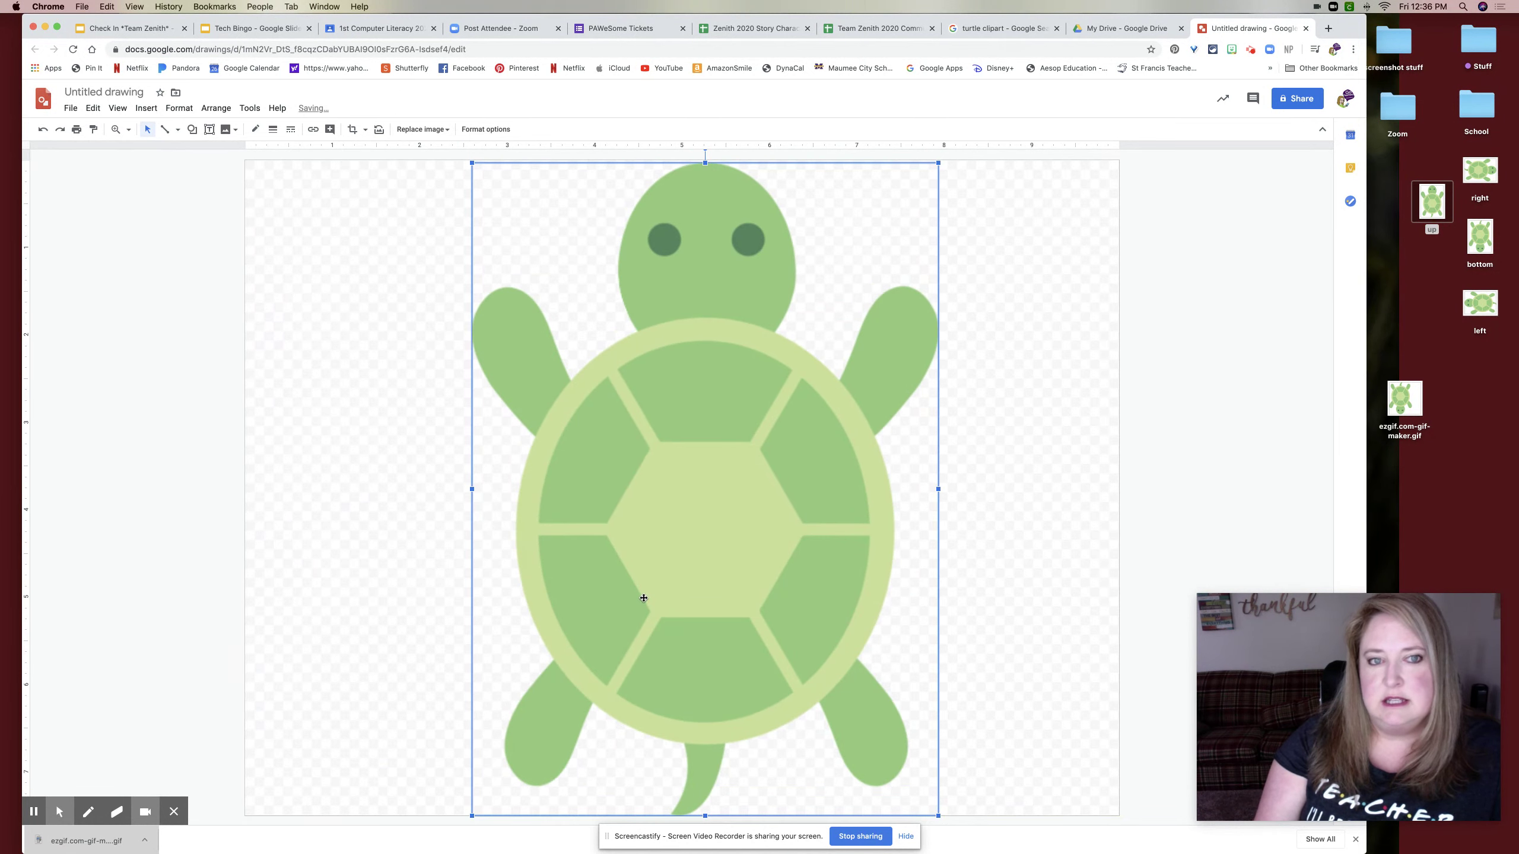
Download the upright turtle drawing as a PNG image and place the downloaded Untitled drawing.png on the desktop.
drag(639, 598, 633, 597)
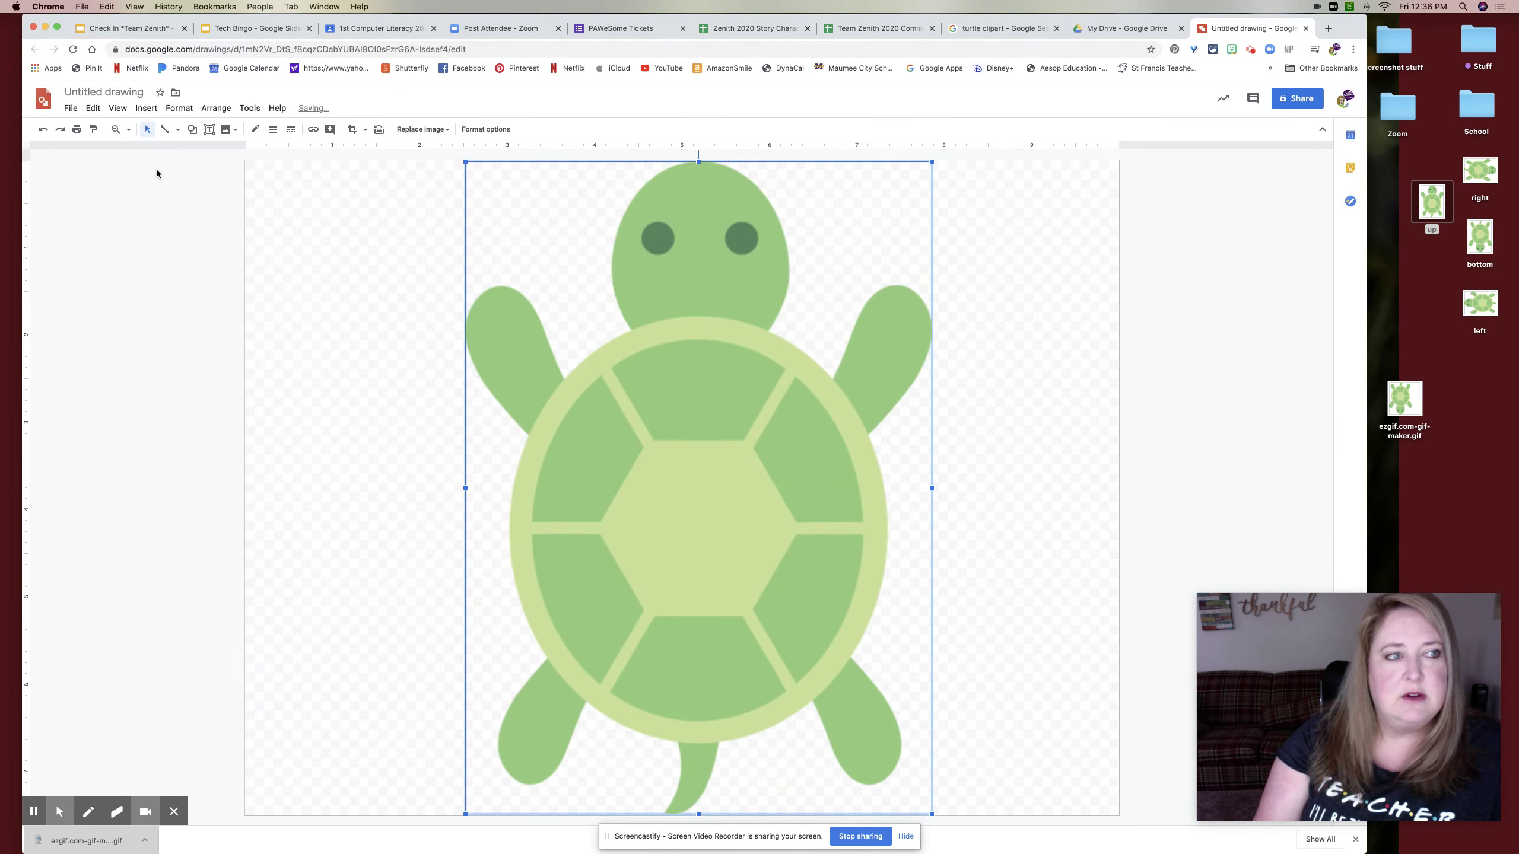
click(71, 108)
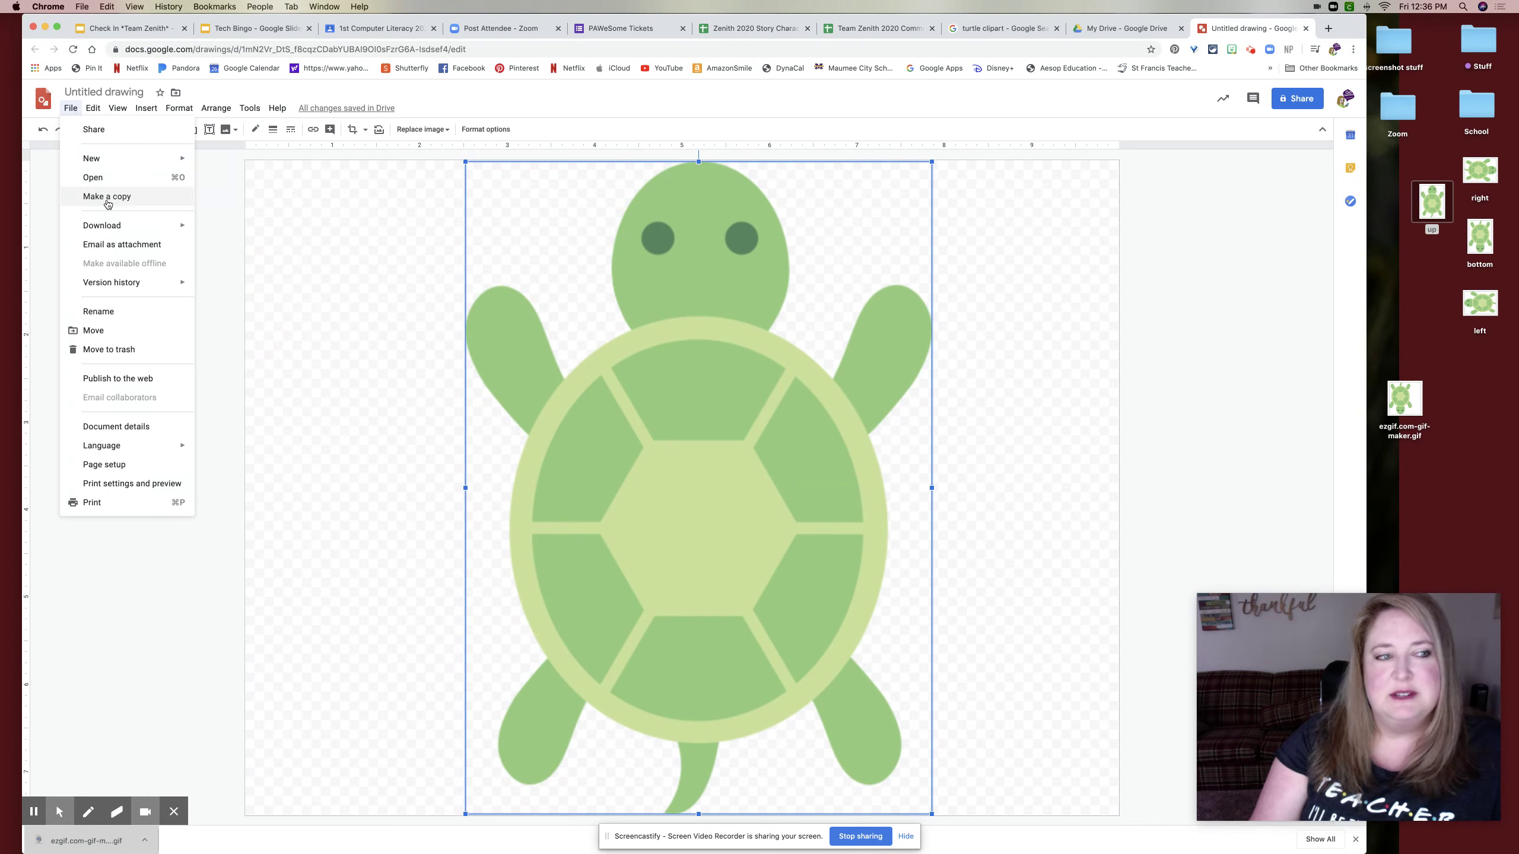
mouse_move(119, 233)
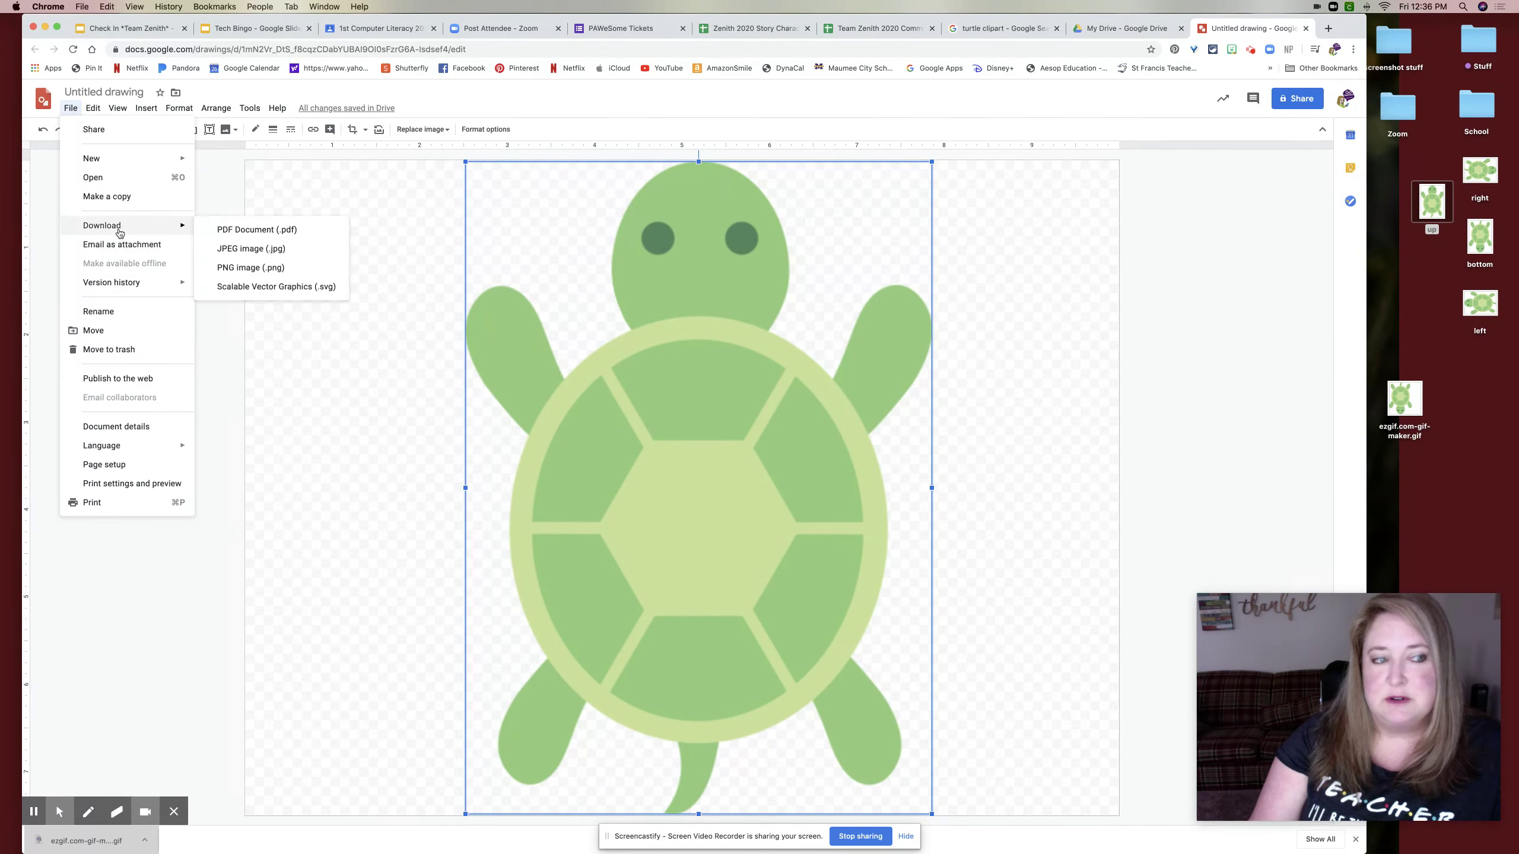
click(256, 271)
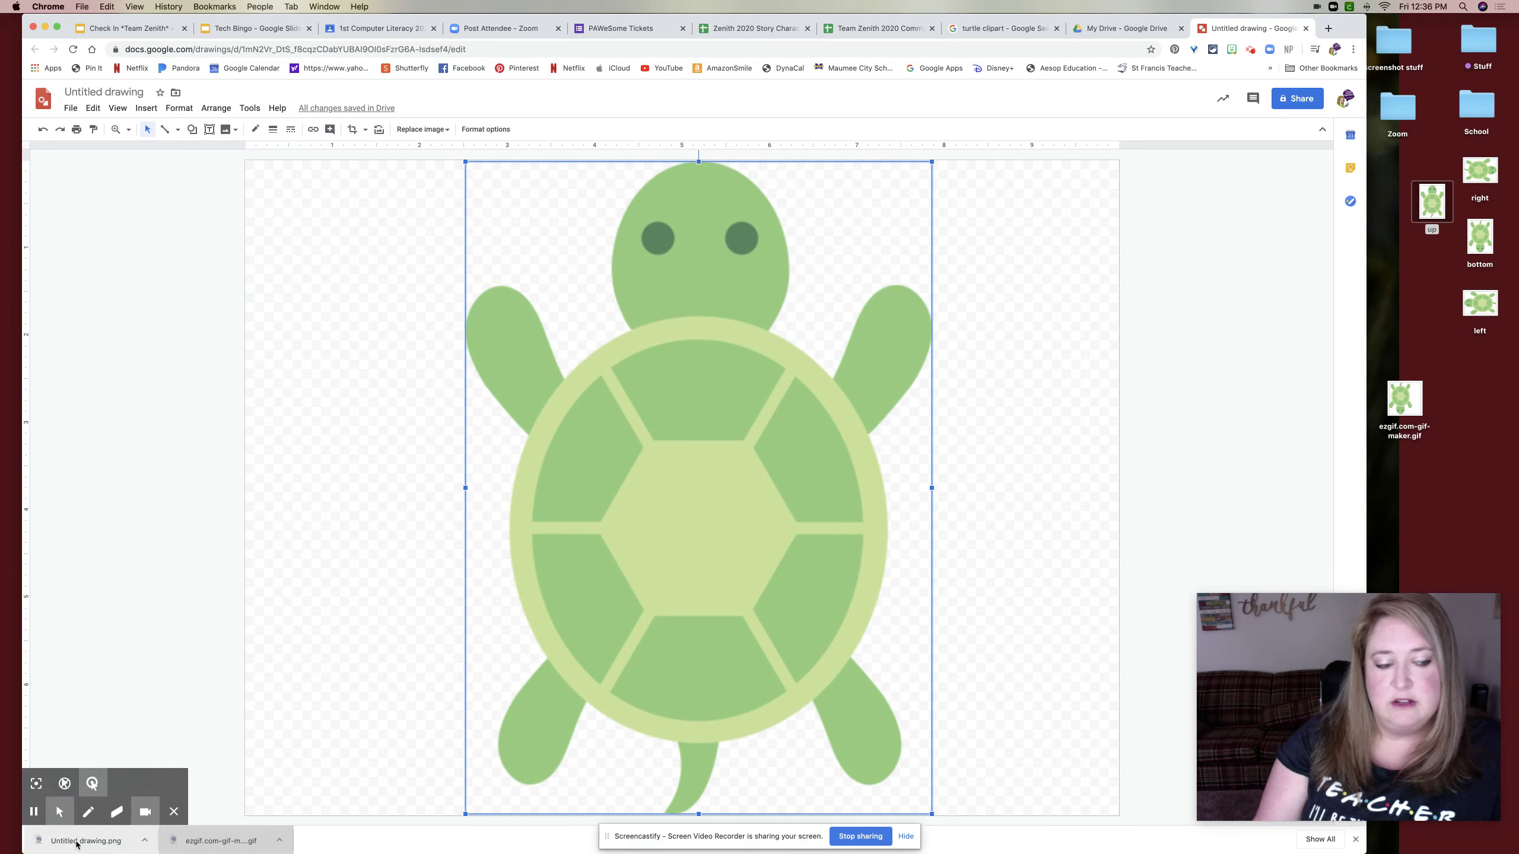
mouse_move(76, 843)
mouse_down()
mouse_move(1152, 507)
mouse_move(1424, 468)
mouse_up()
click(1437, 526)
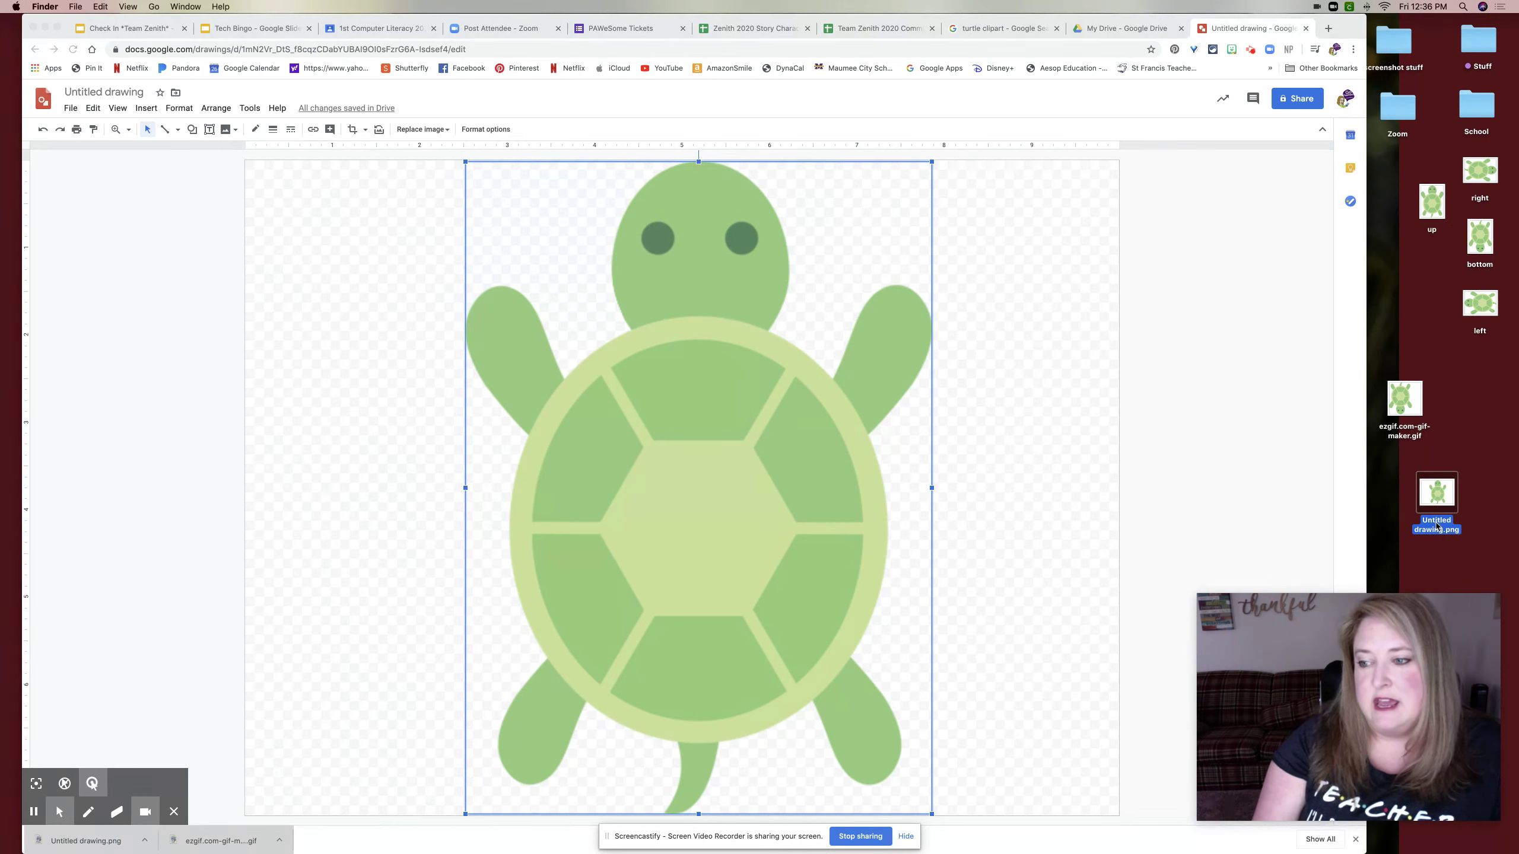
click(1431, 529)
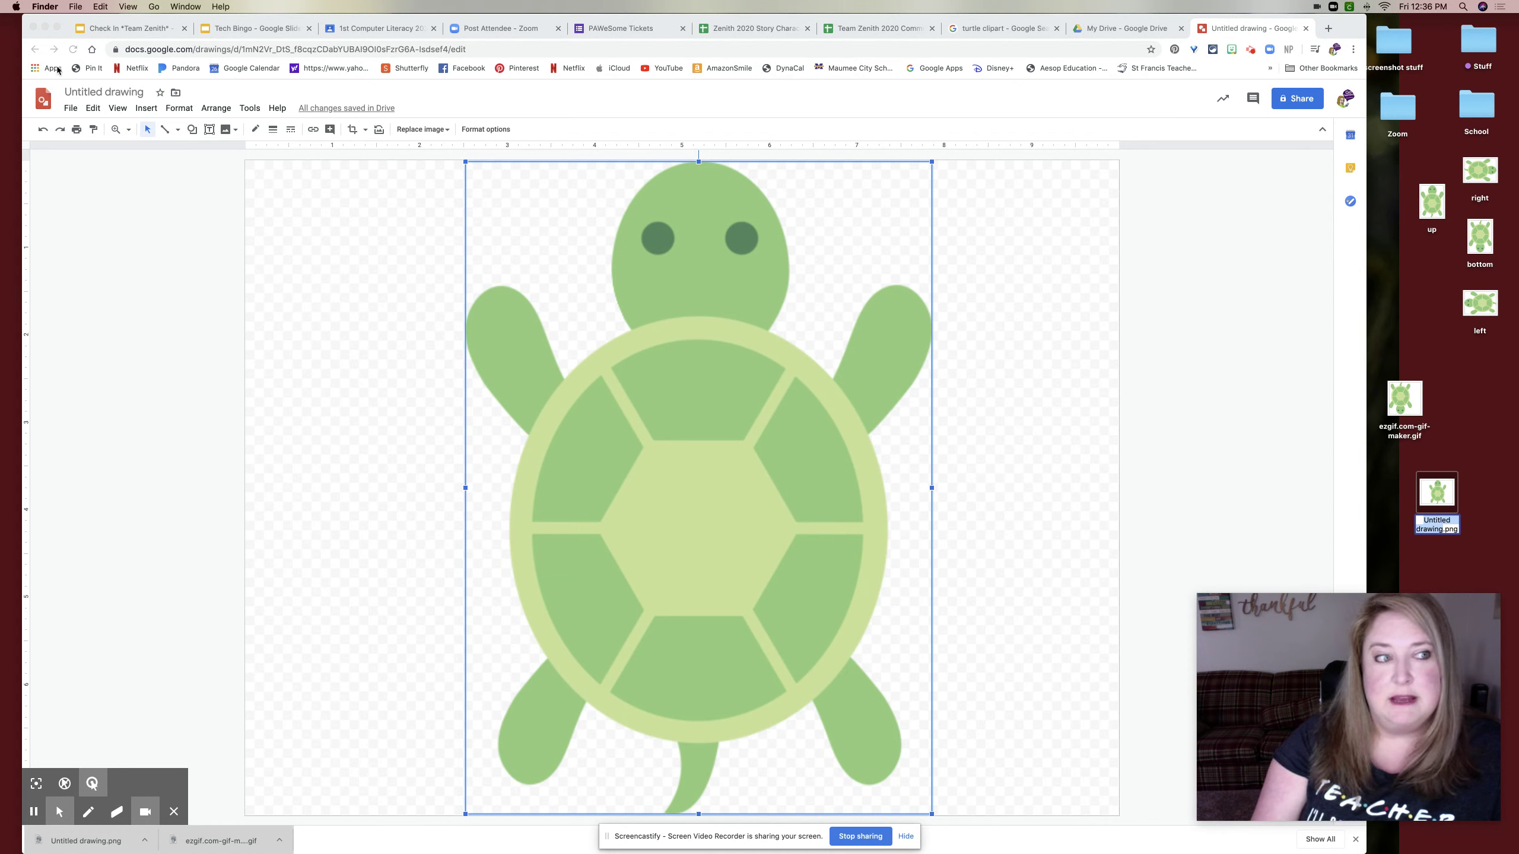
Rename the drawing Top.
click(78, 84)
click(103, 91)
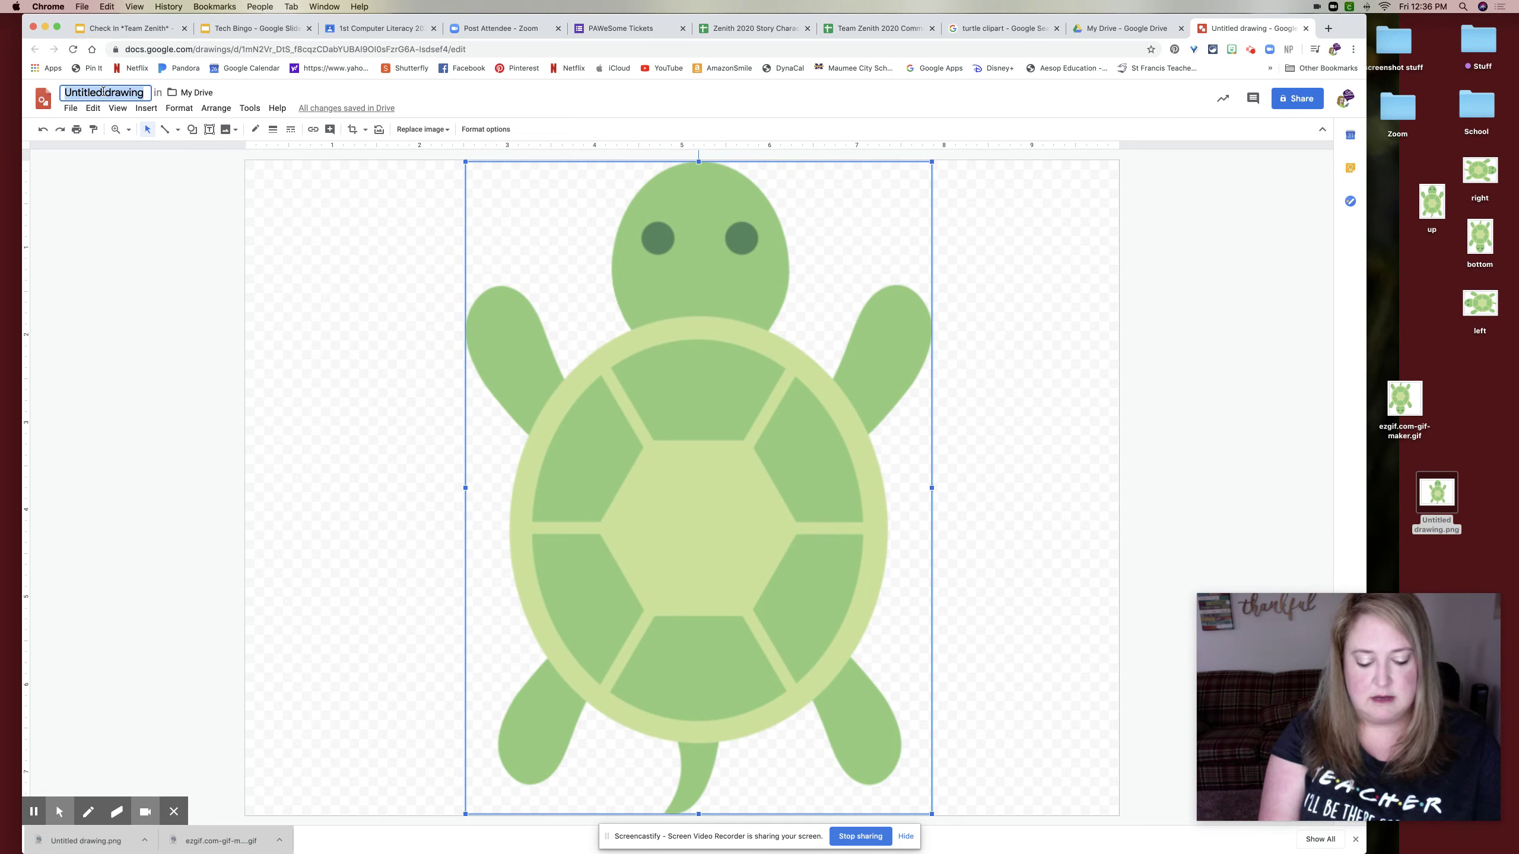
text(Top)
key(Return)
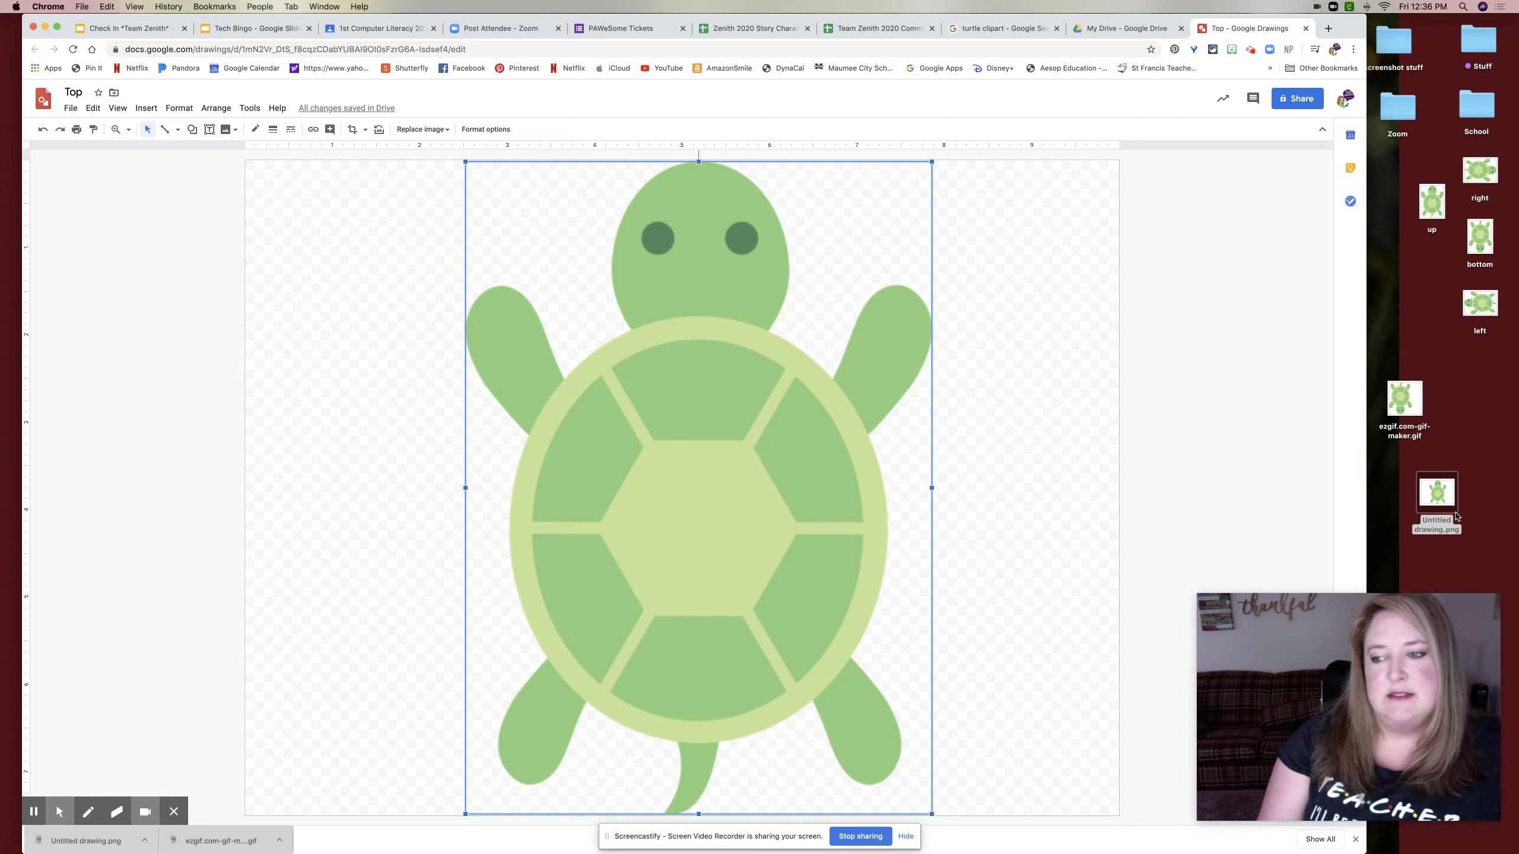
Rotate the turtle 90° counterclockwise so its head faces left, and center it on the canvas.
click(1047, 477)
click(752, 481)
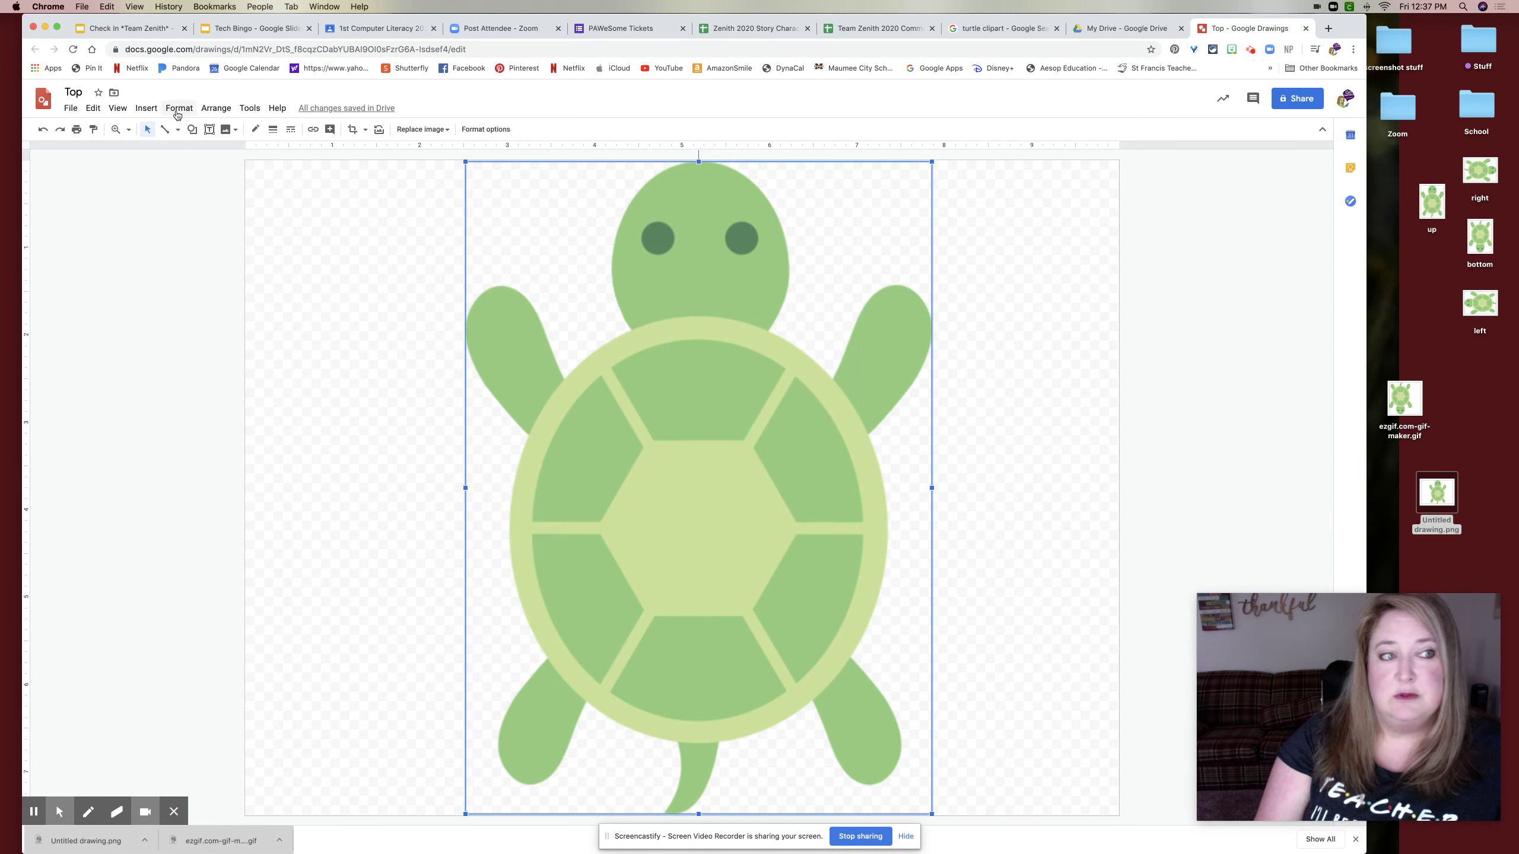
drag(682, 211, 678, 283)
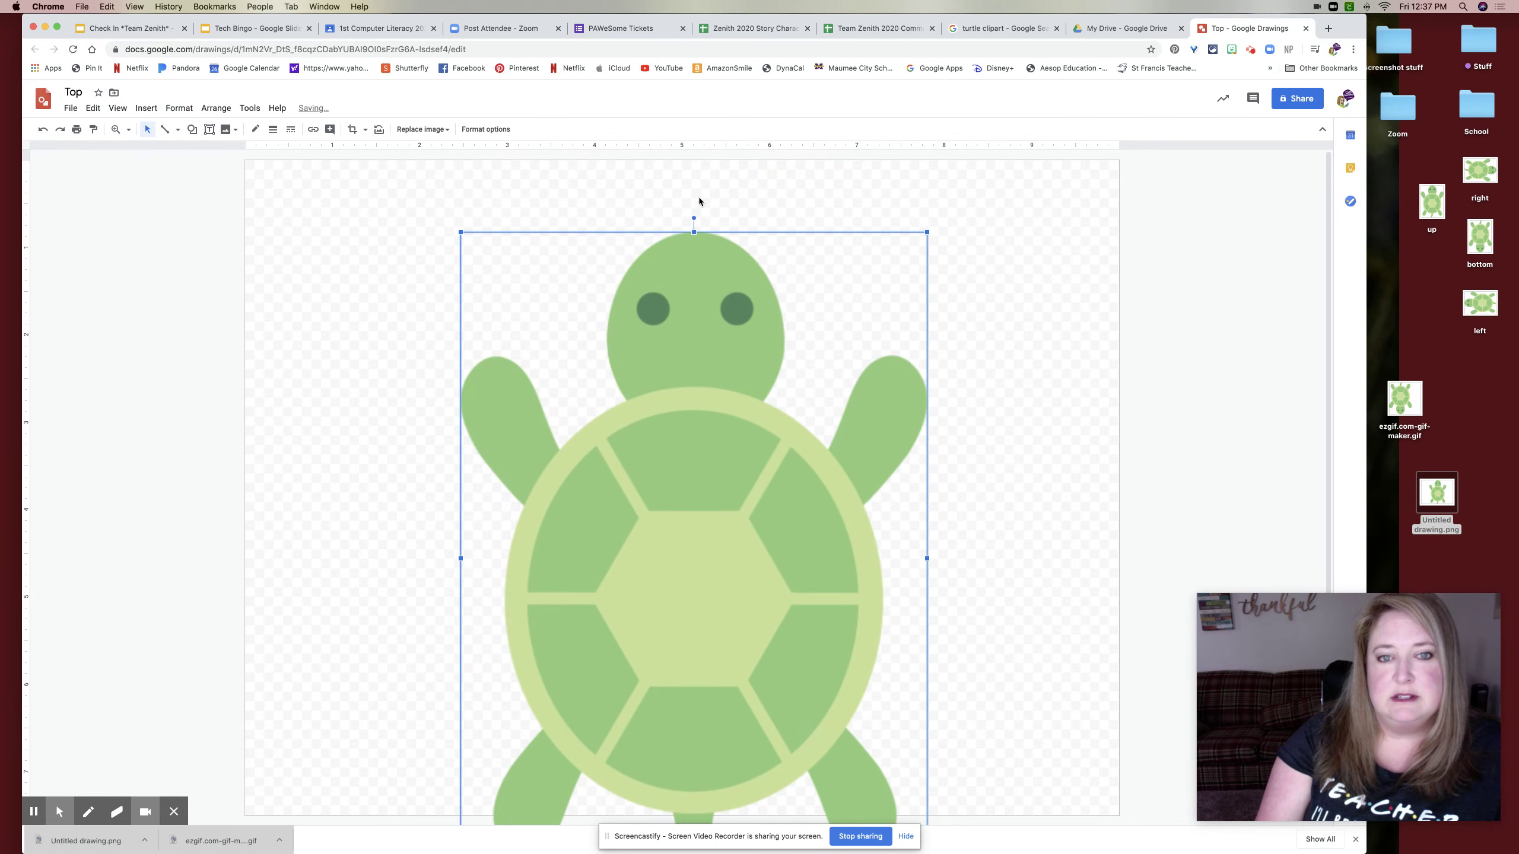
drag(693, 216, 333, 568)
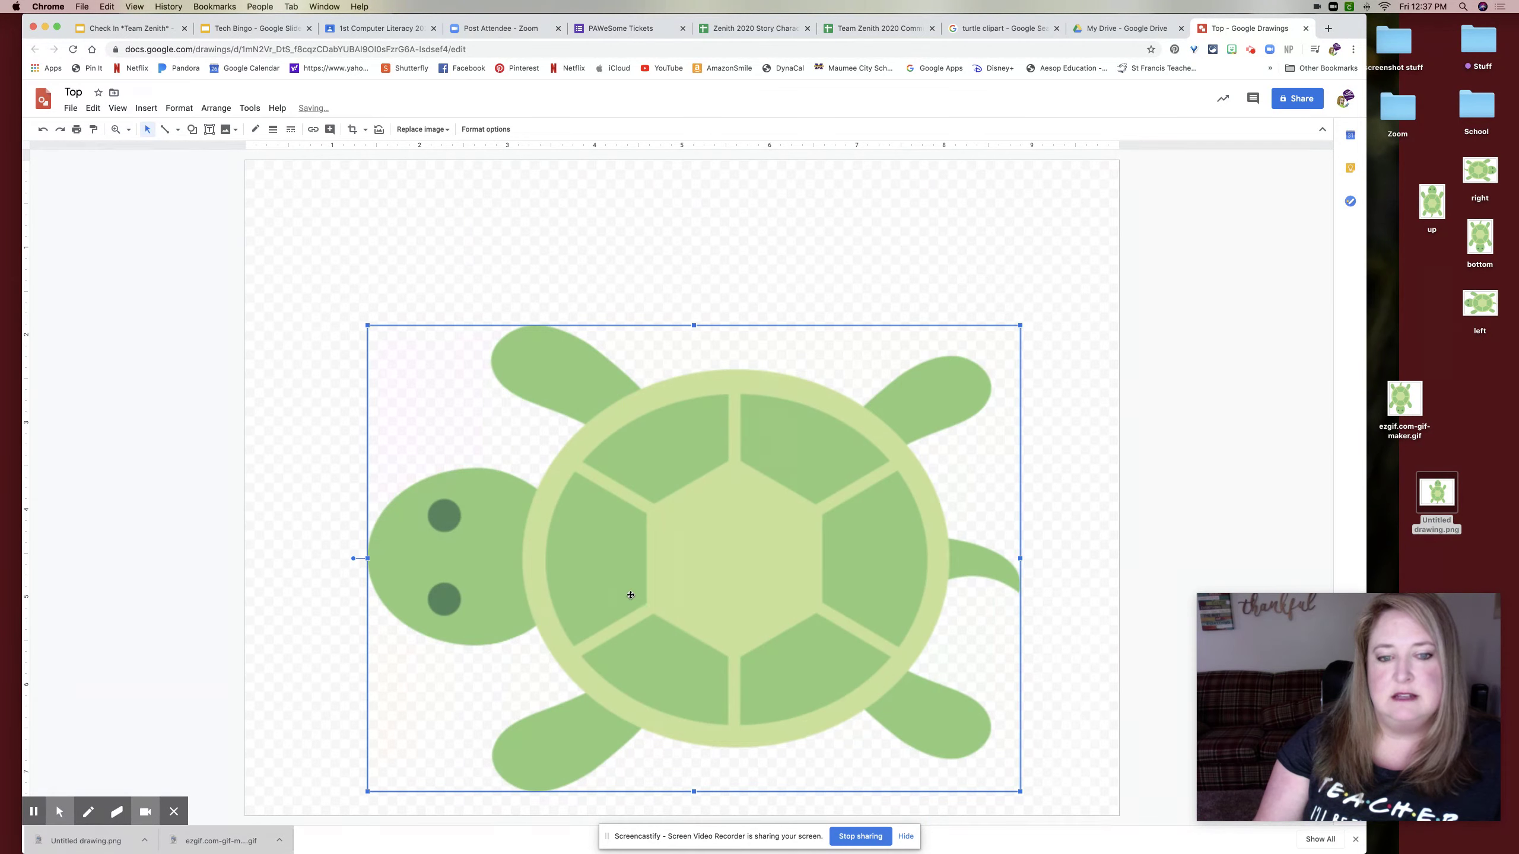
drag(662, 590, 665, 508)
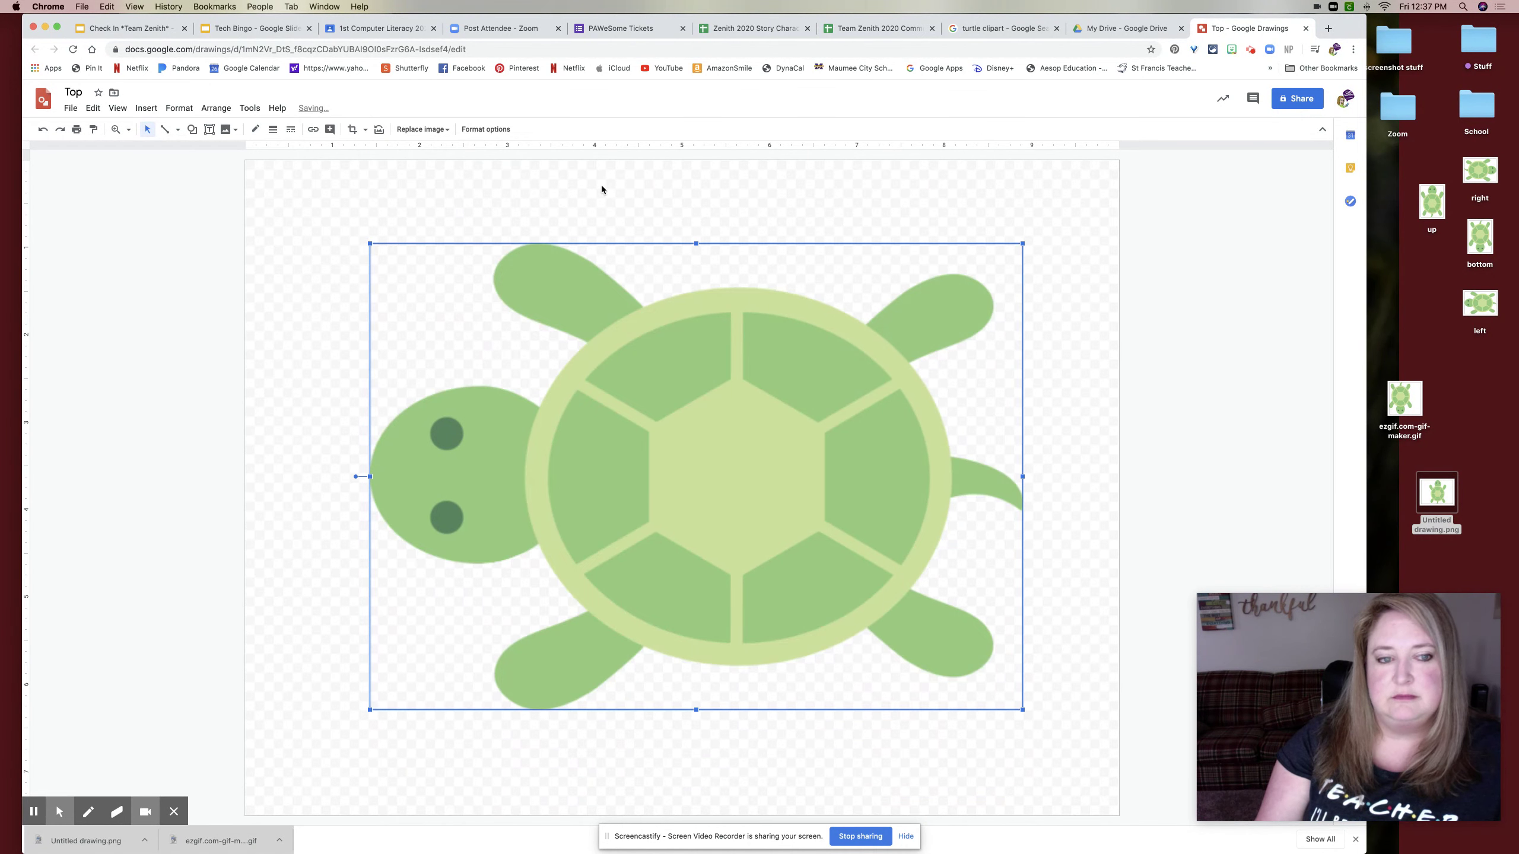
Rename the drawing Left and download it as a PNG image.
click(66, 94)
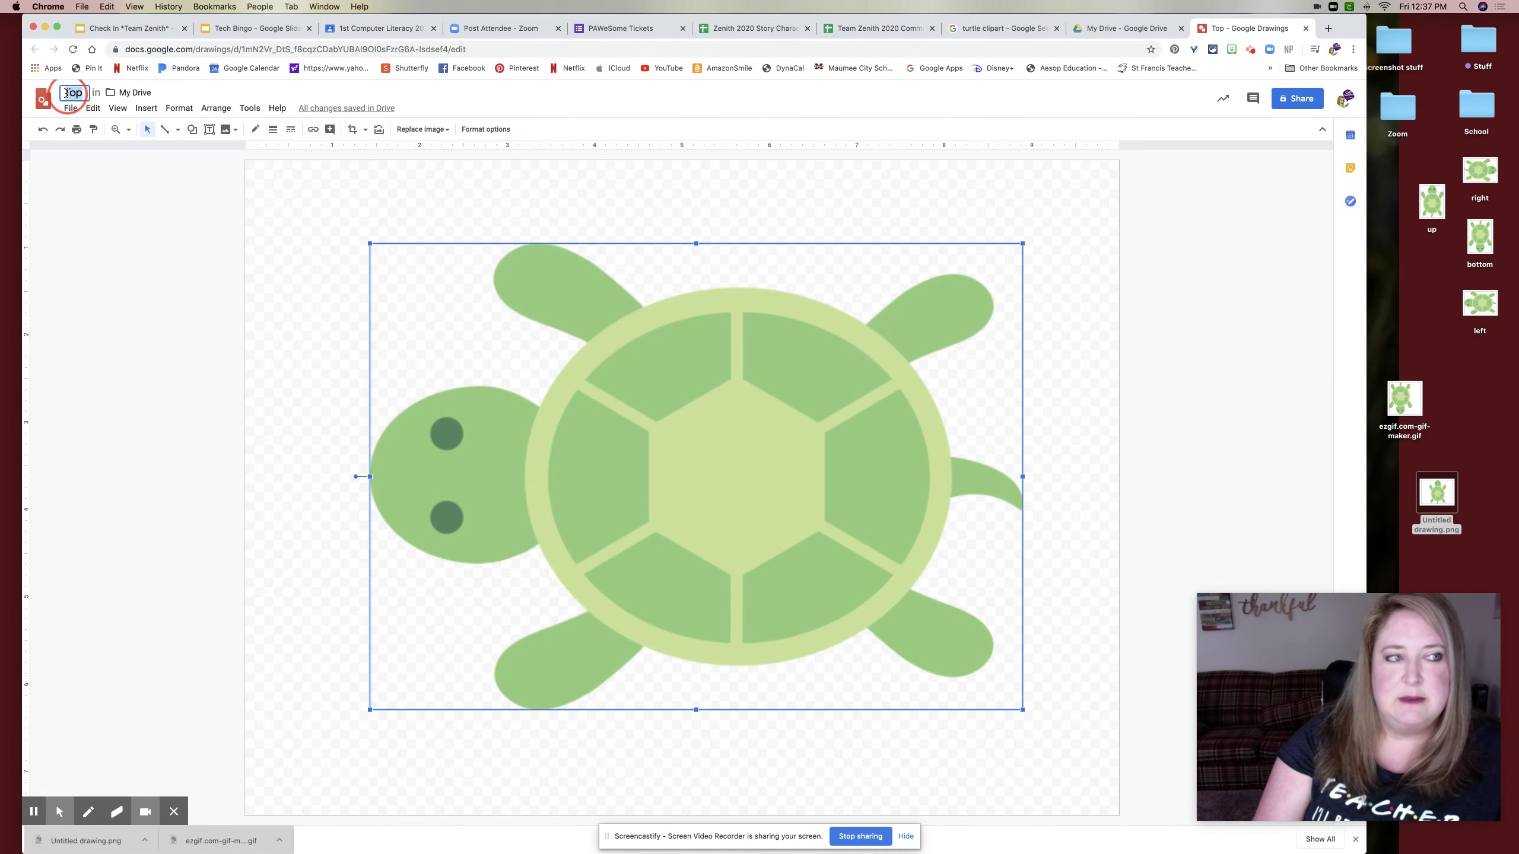
text(Left)
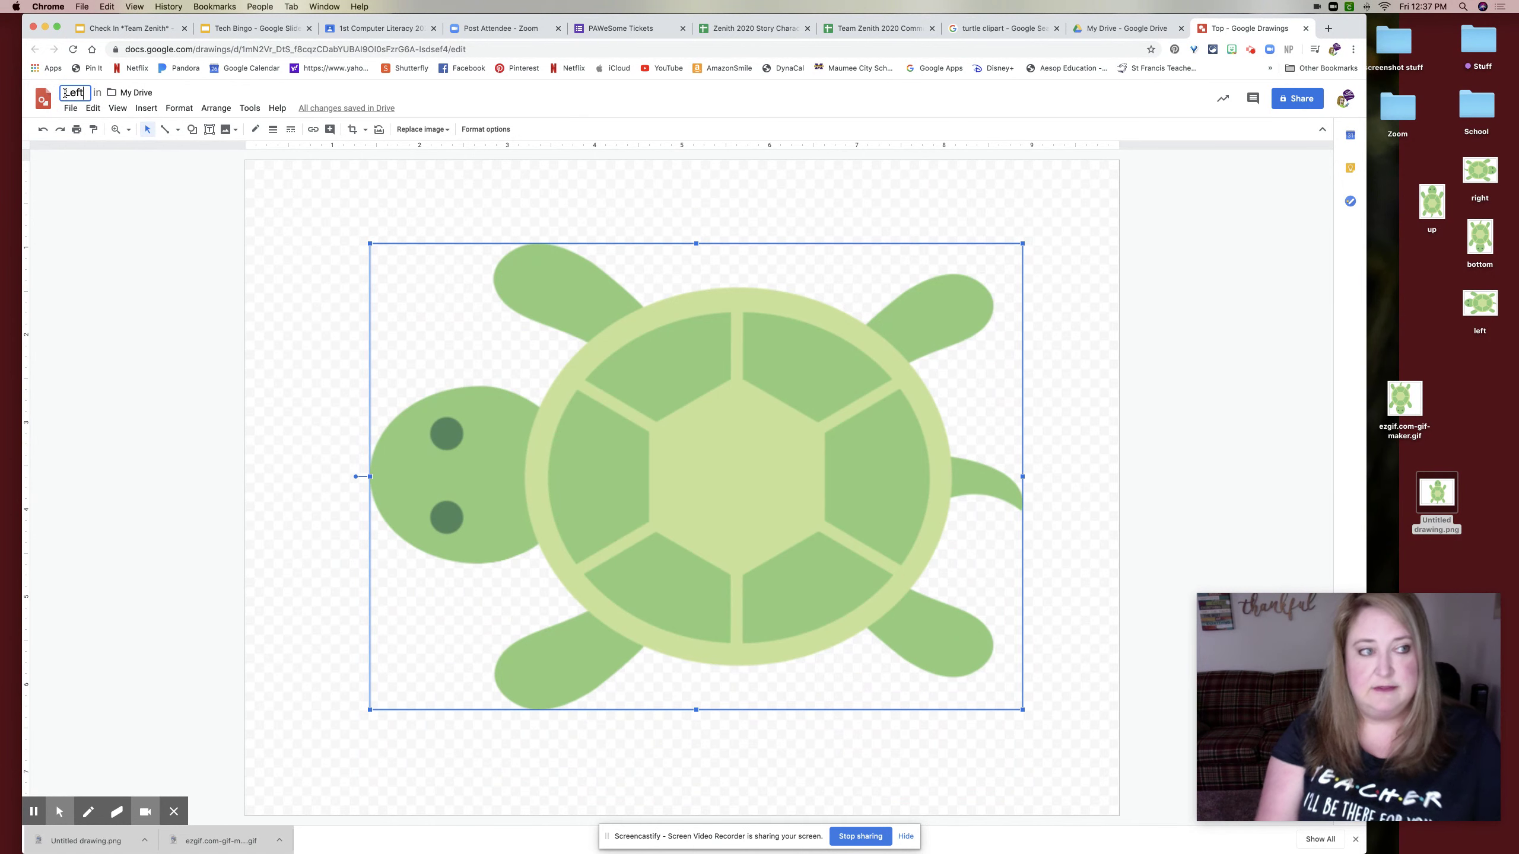
click(70, 108)
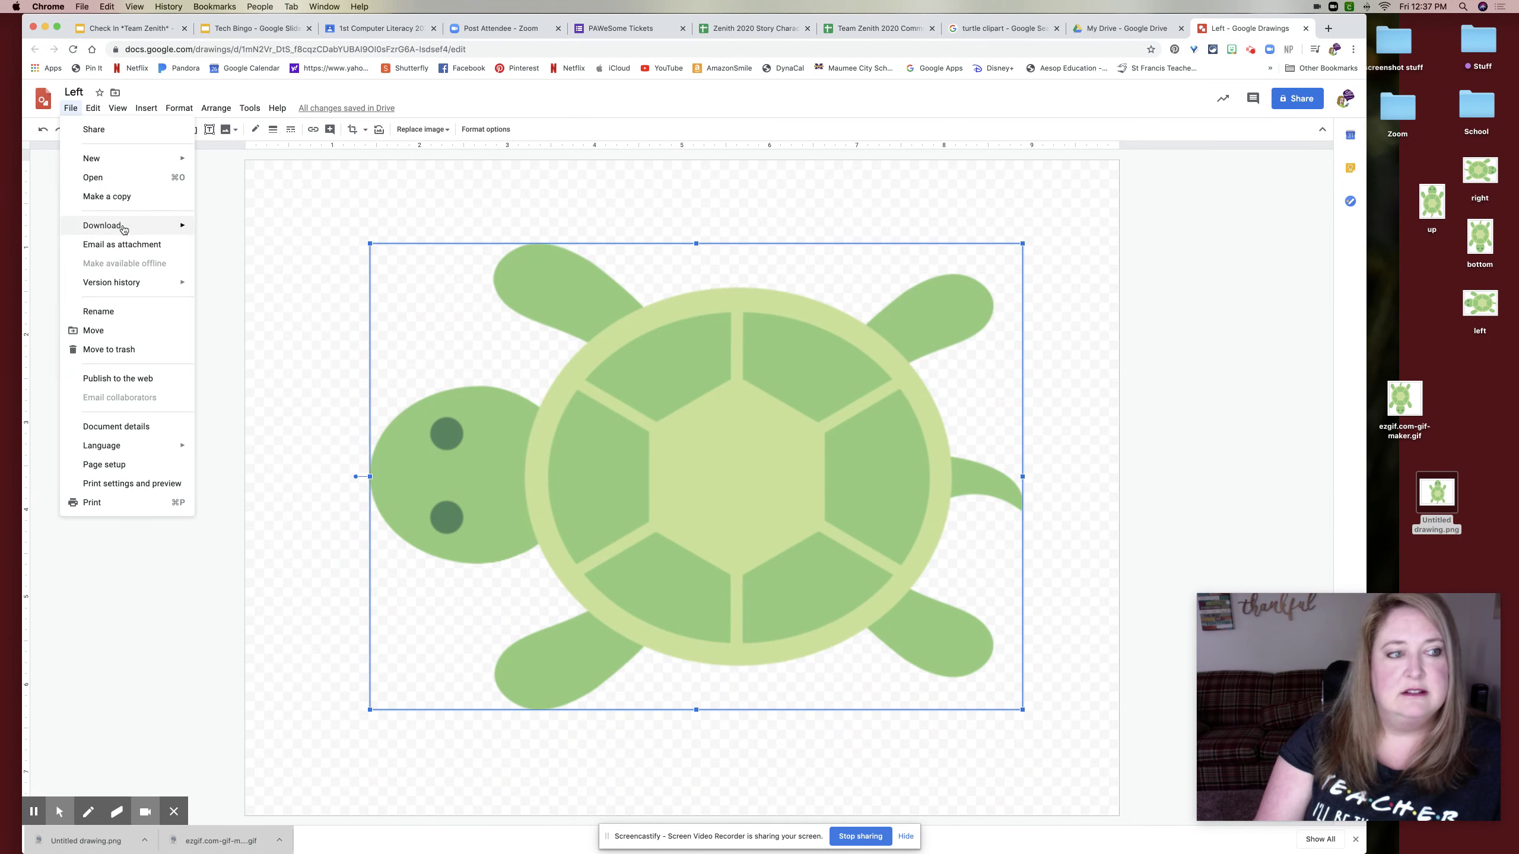
mouse_move(122, 229)
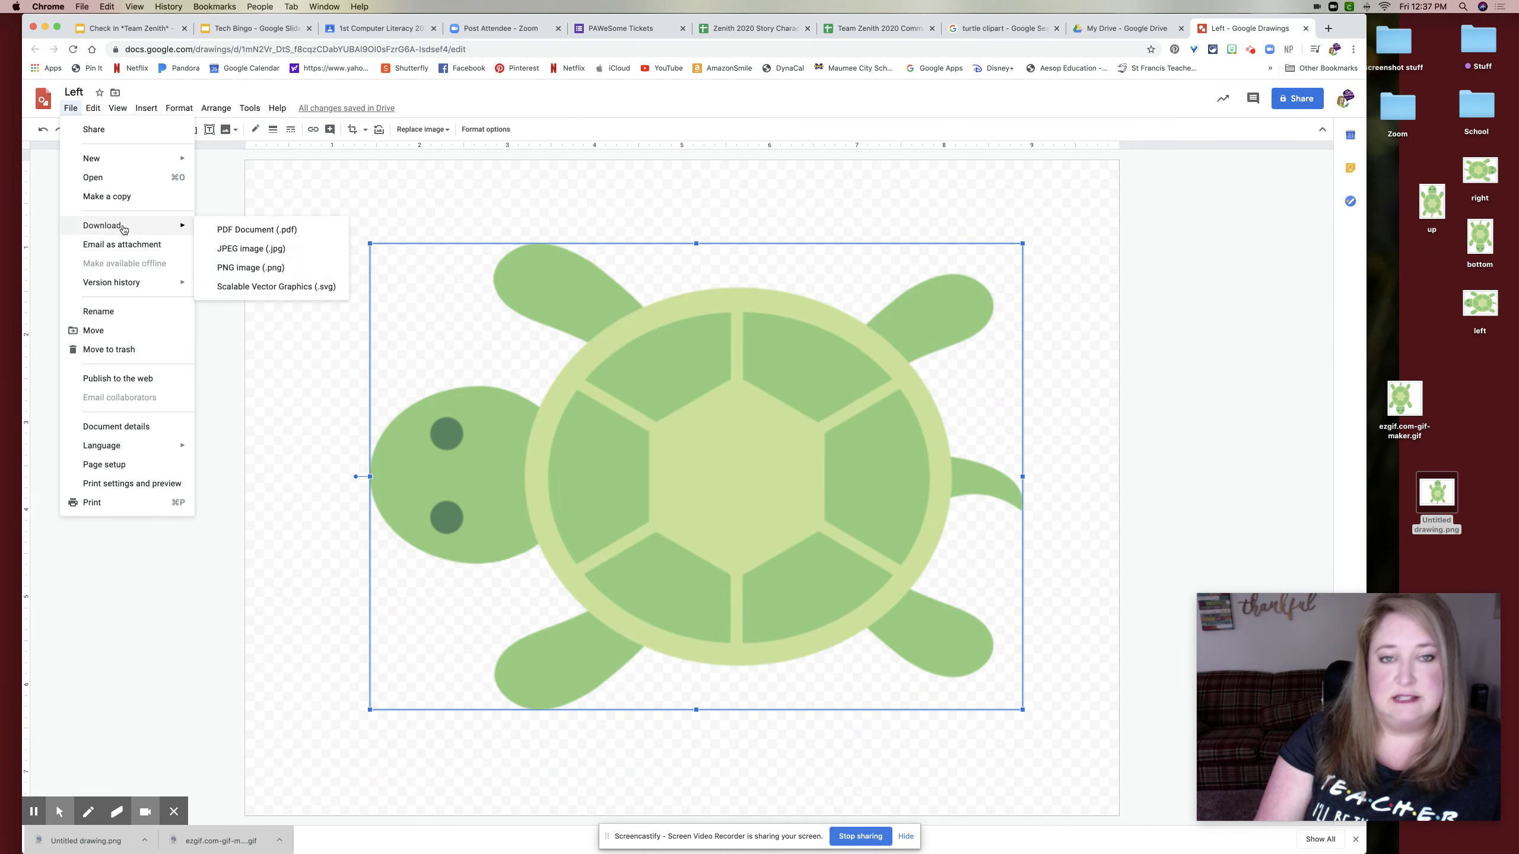
click(242, 268)
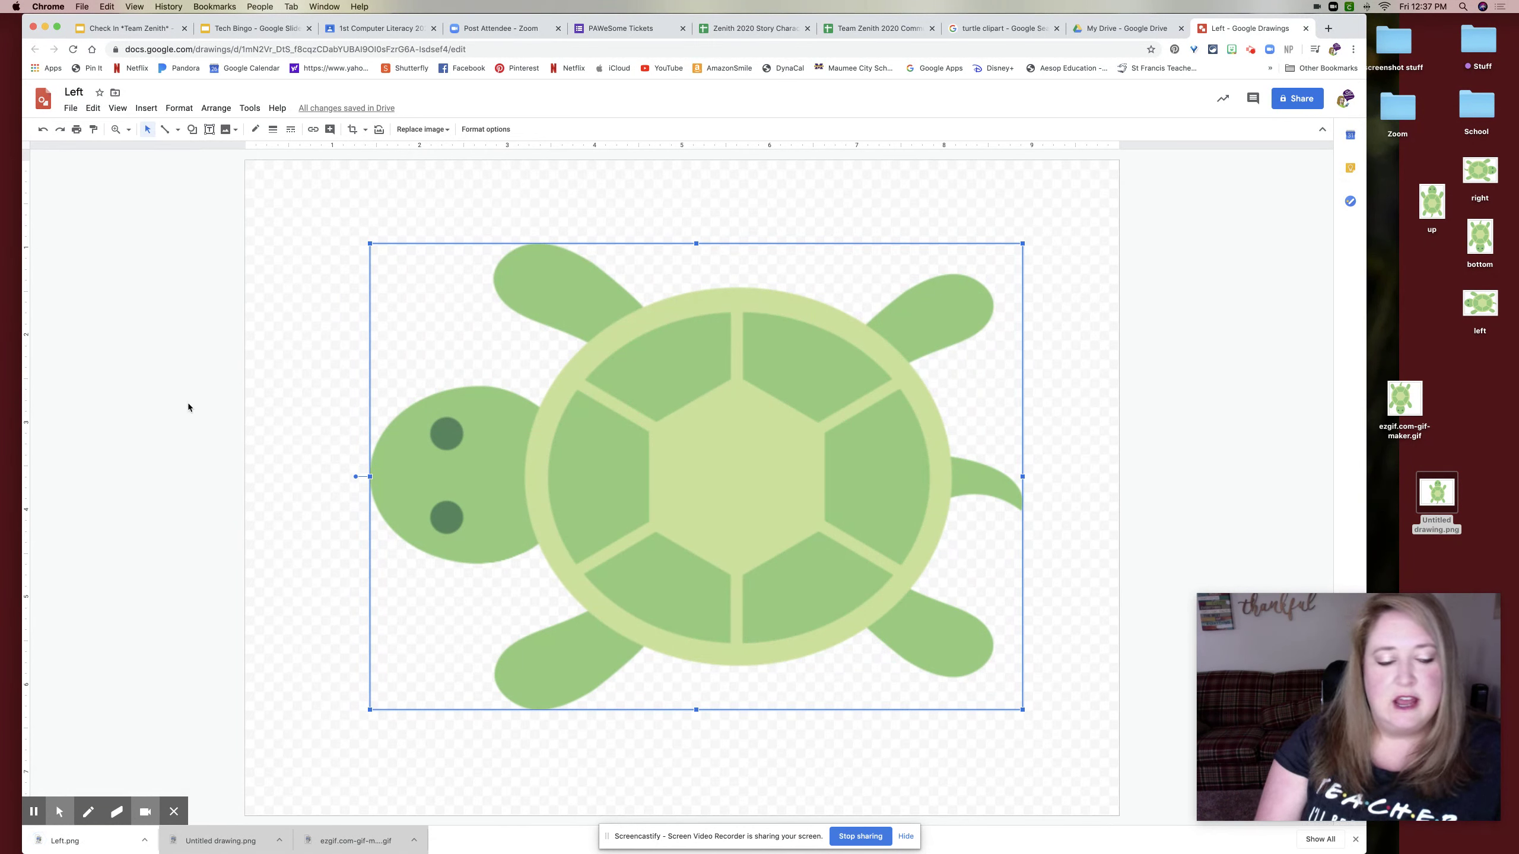
Place Left.png on the desktop, replacing the older copy, and move ezgif.com-gif-maker.gif up below the up image.
drag(86, 841, 1444, 441)
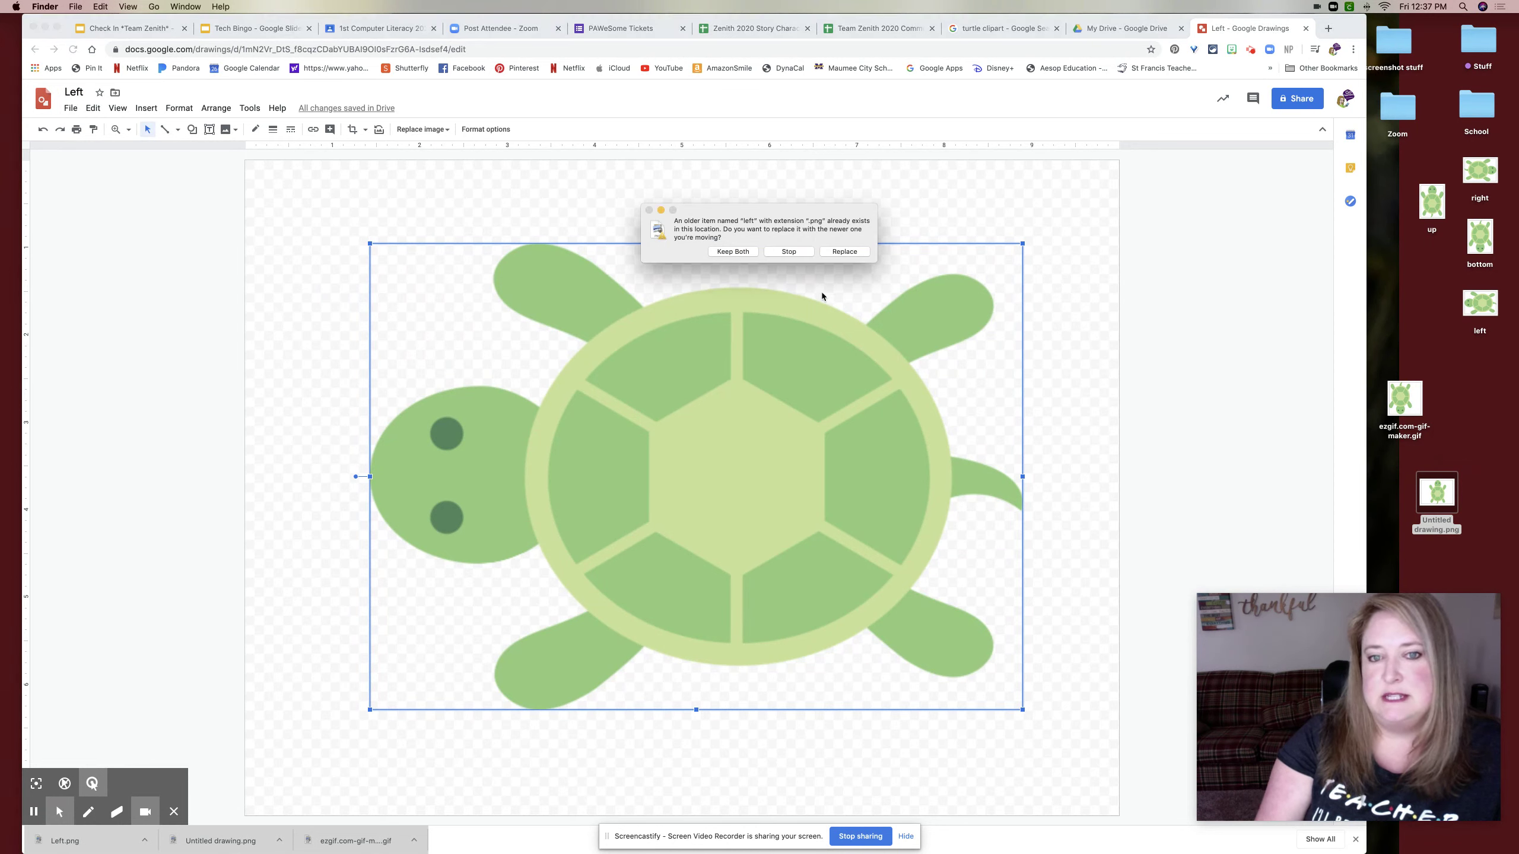
click(840, 251)
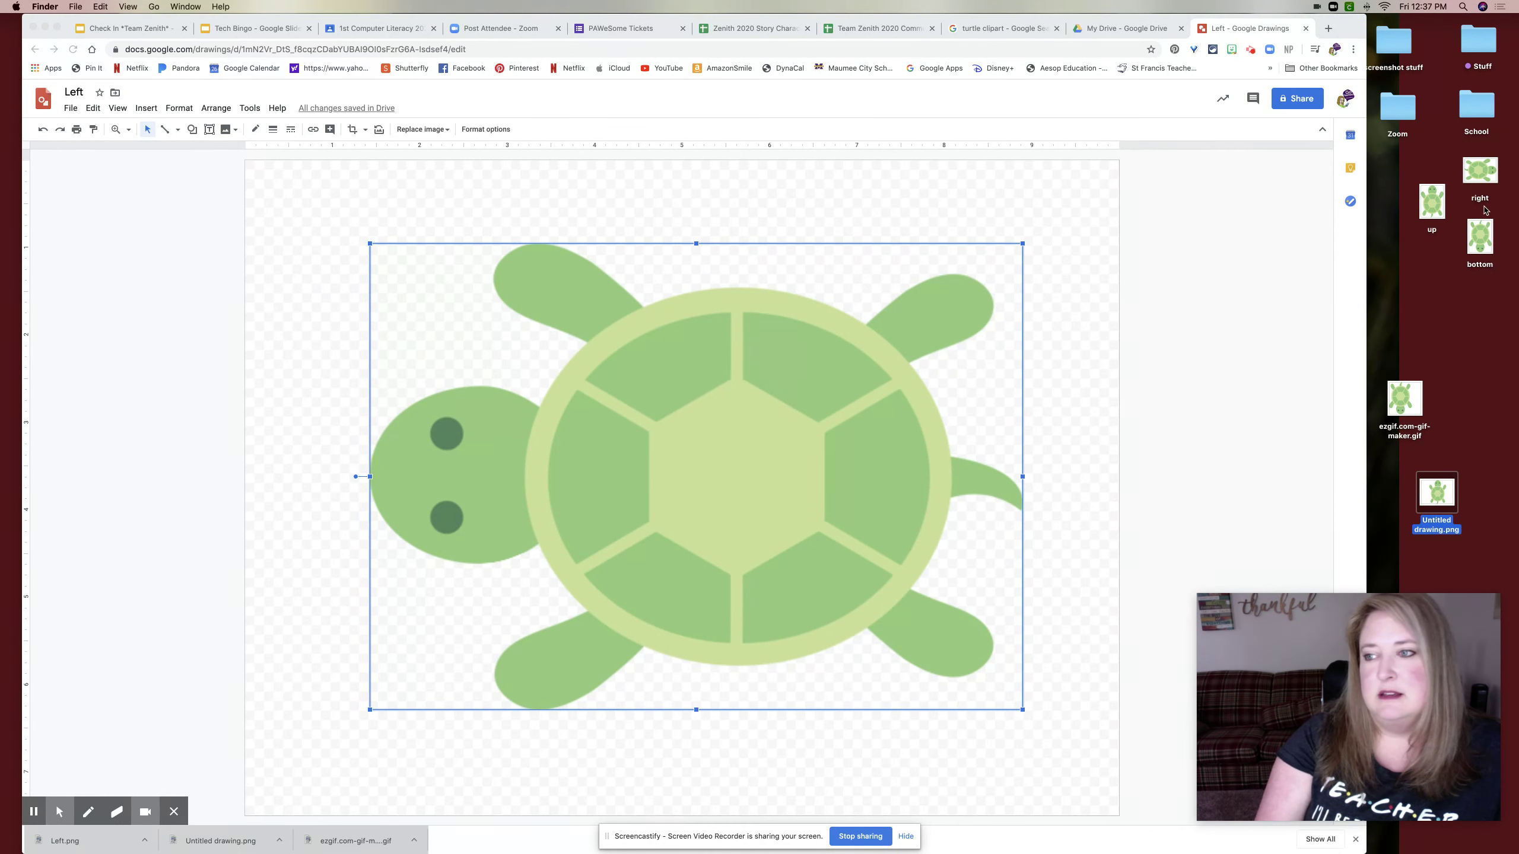
drag(1471, 449, 1412, 266)
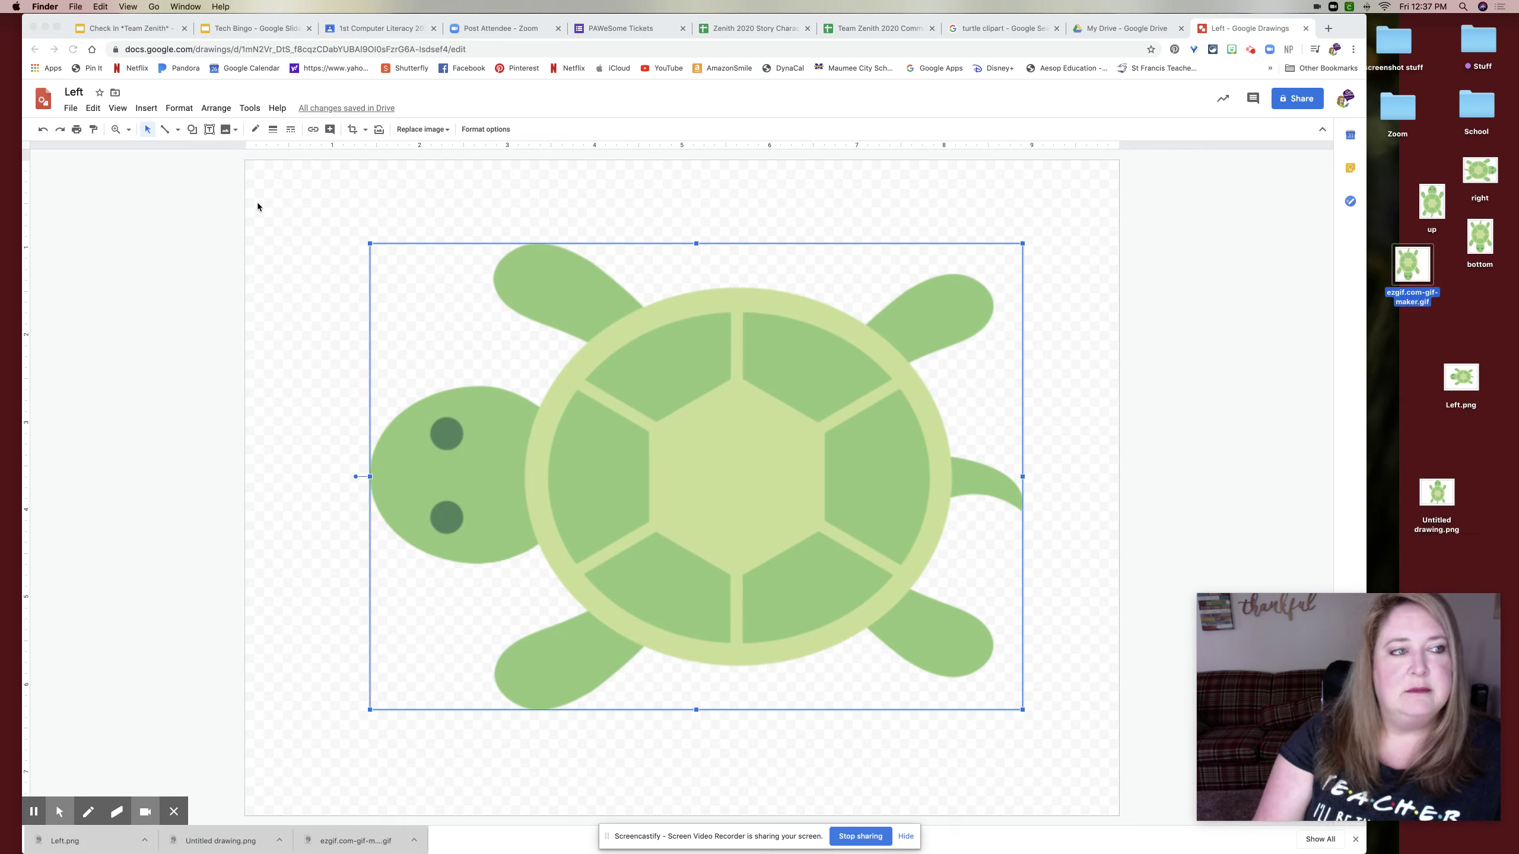
Rotate the turtle another 90° counterclockwise so its head faces down, and fit it within the canvas.
click(534, 390)
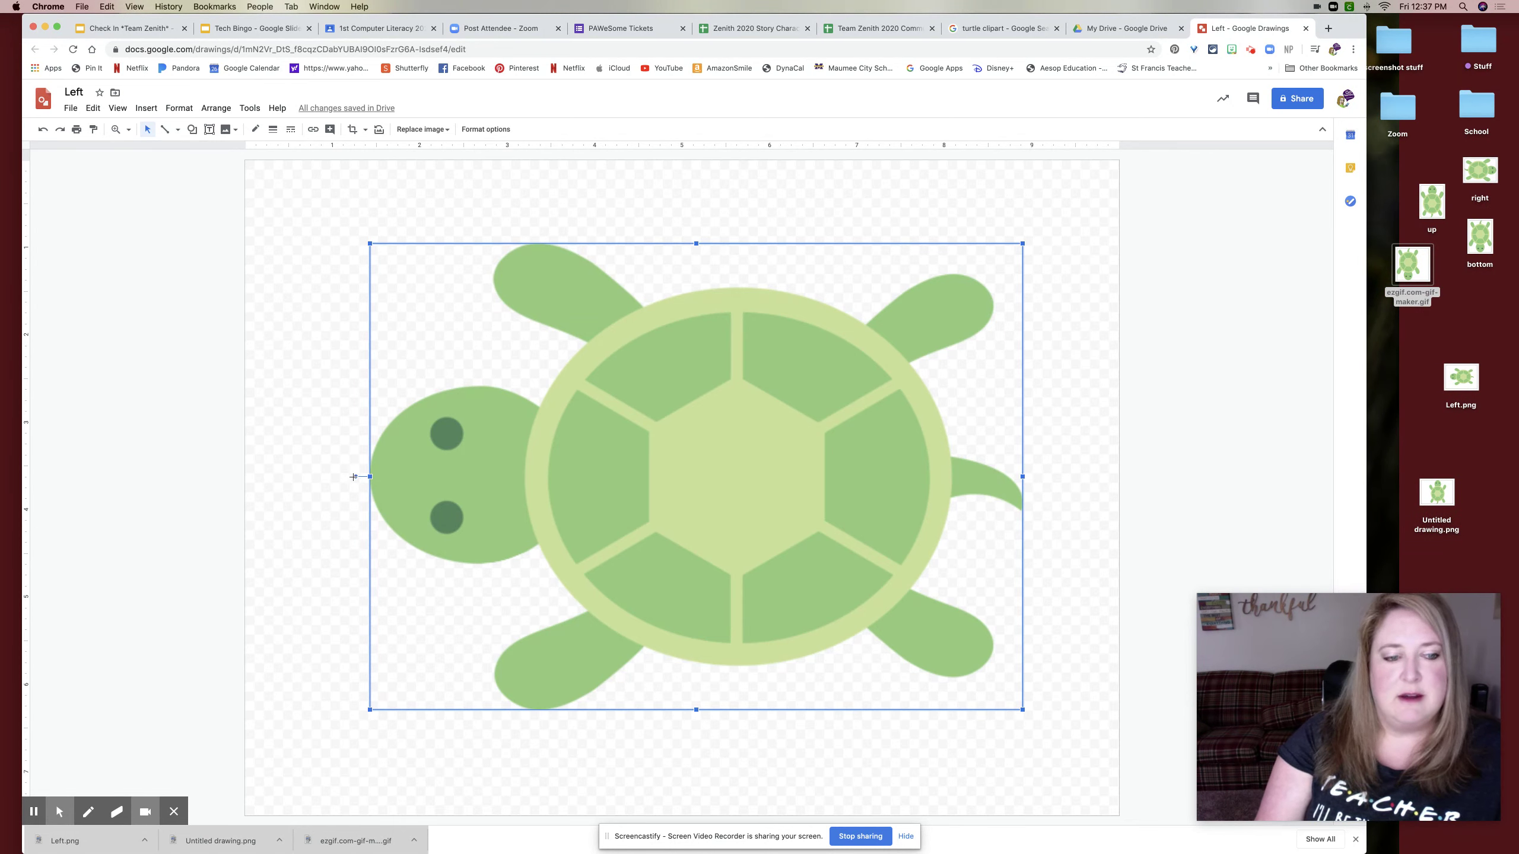
drag(353, 477, 712, 532)
drag(729, 459, 732, 468)
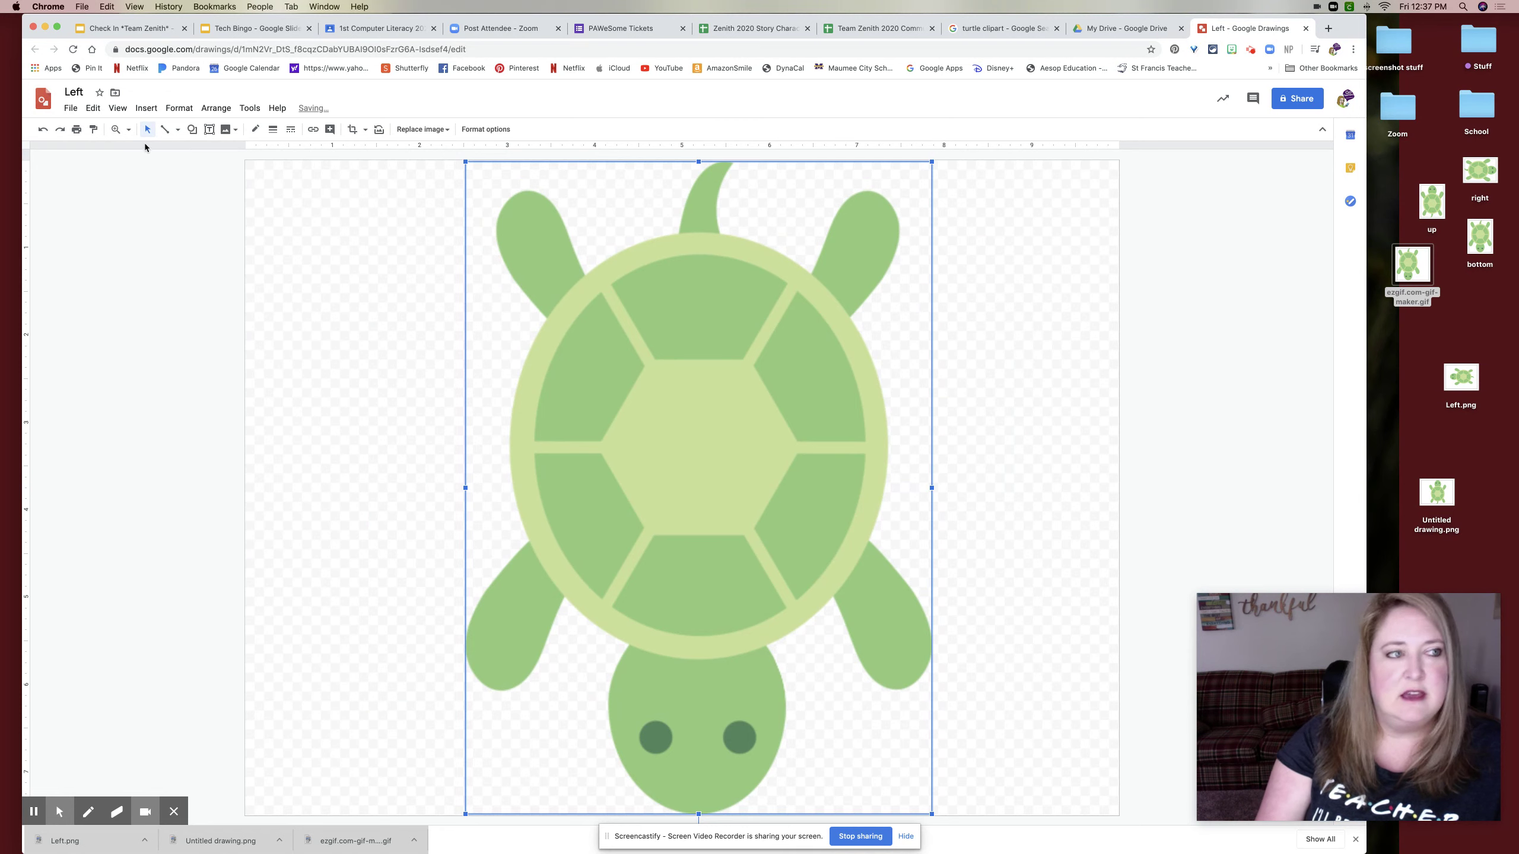
Rename the drawing Bottom.
click(70, 92)
text(aBottom)
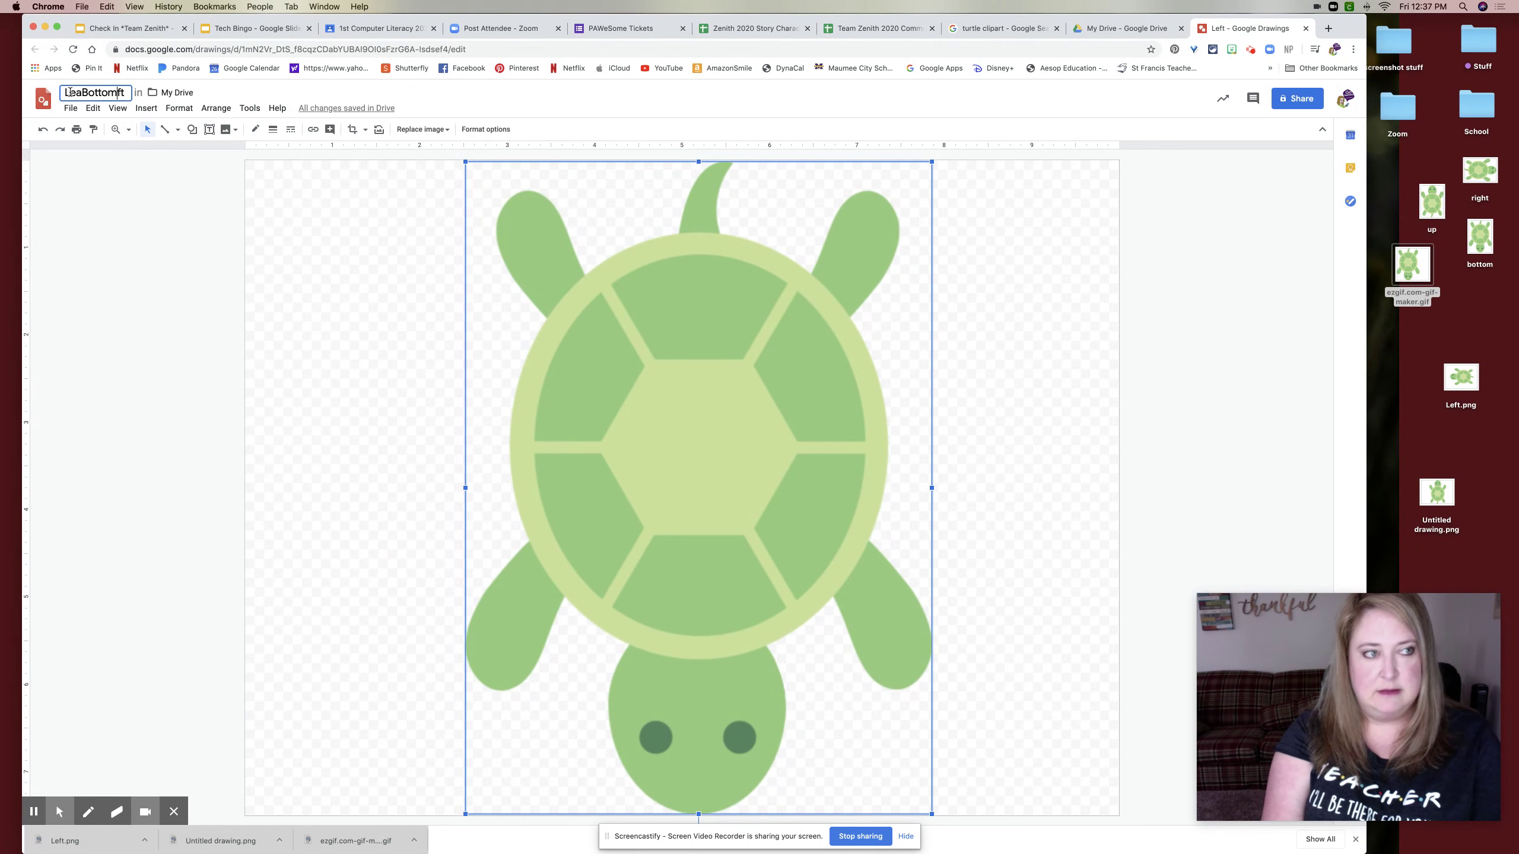
double_click(70, 92)
text(Bottom)
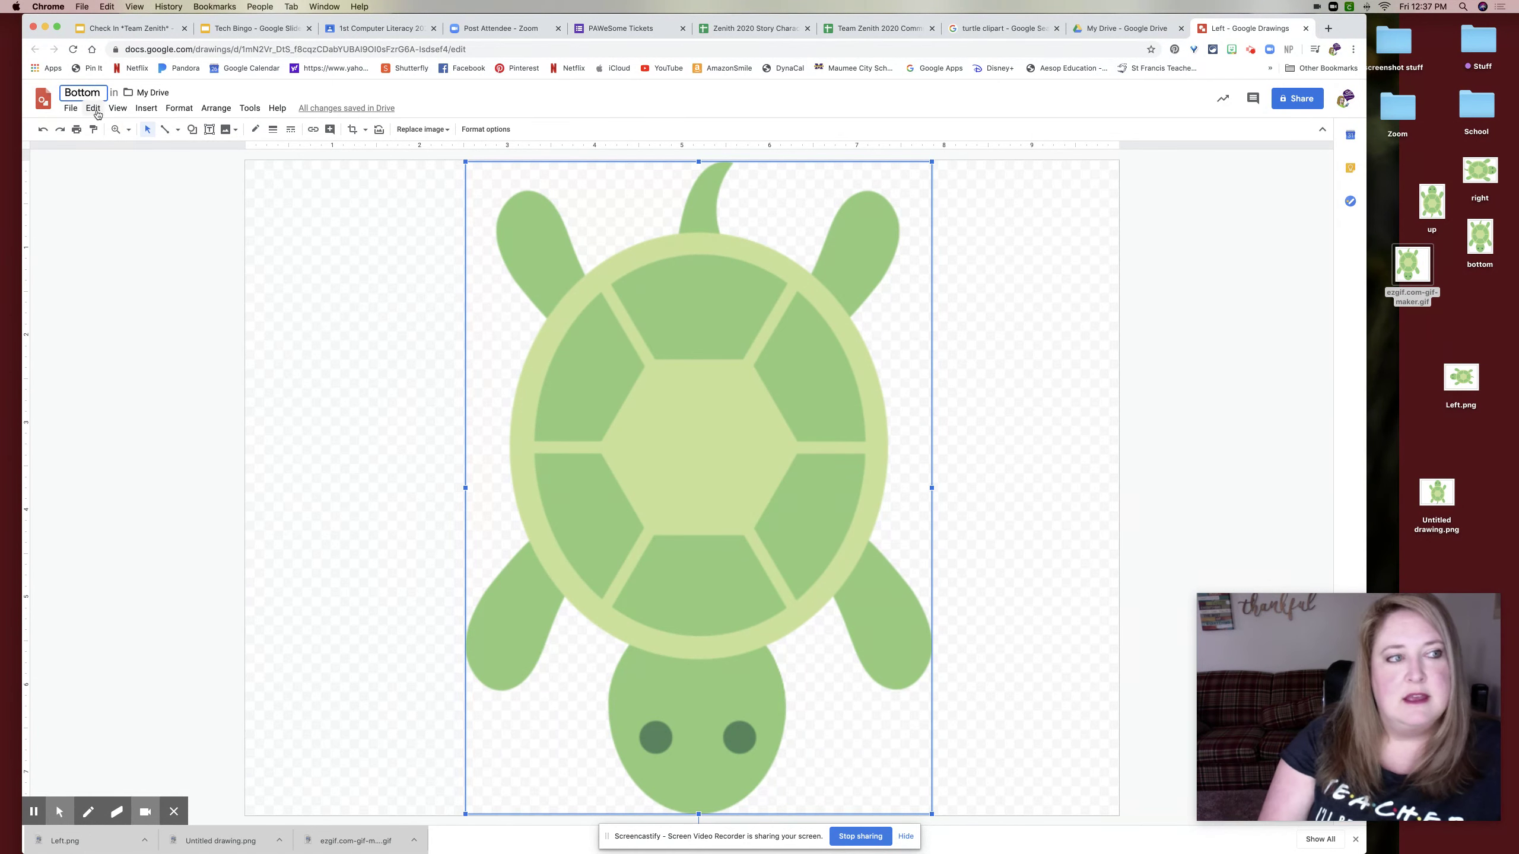
Download the downward-facing turtle as a PNG image and place Bottom.png on the desktop, replacing the older copy.
click(72, 109)
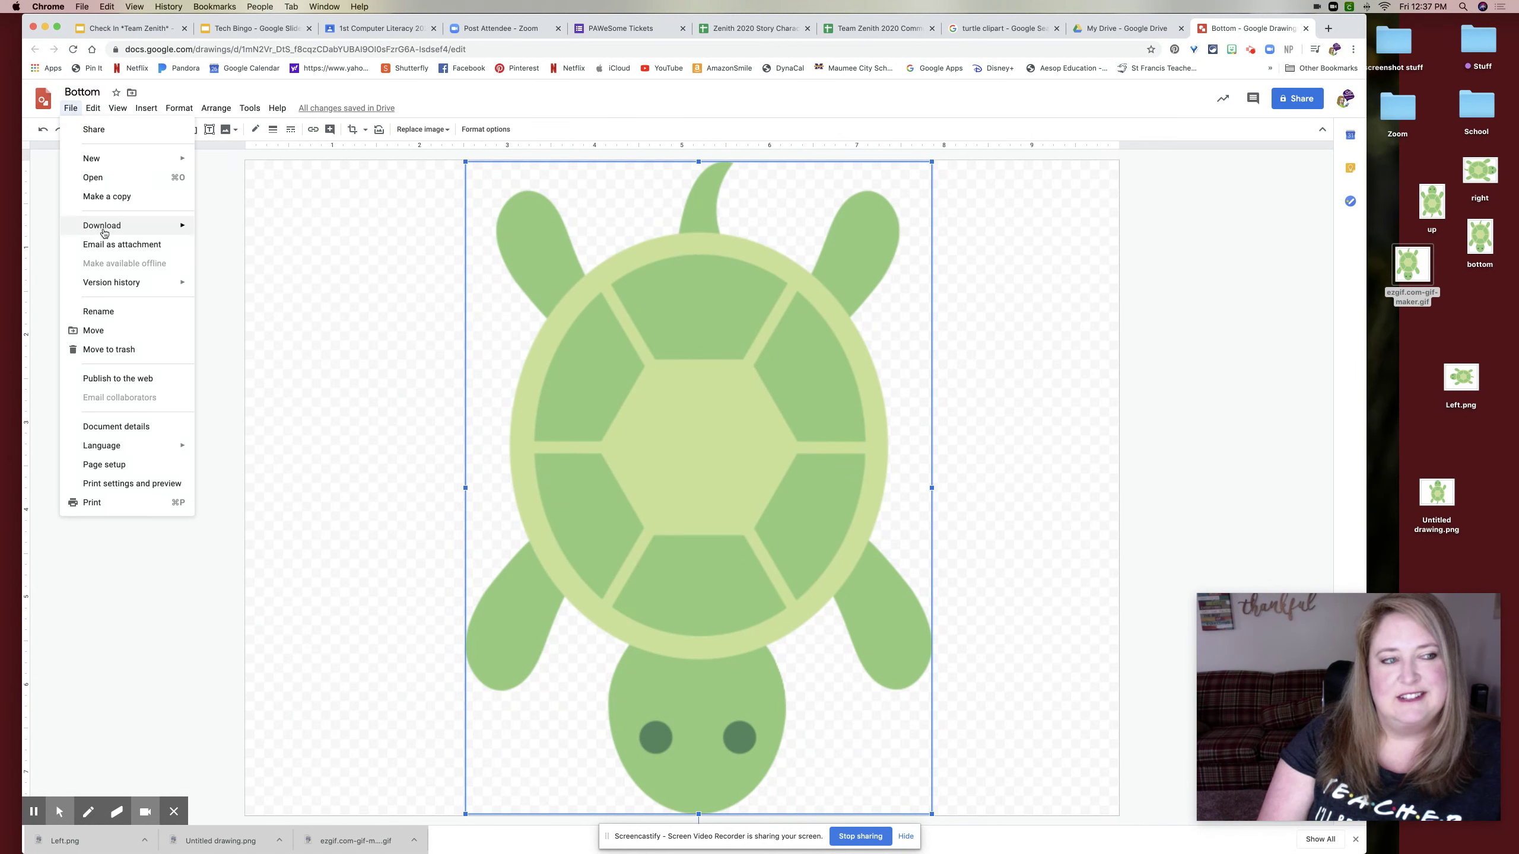
mouse_move(103, 232)
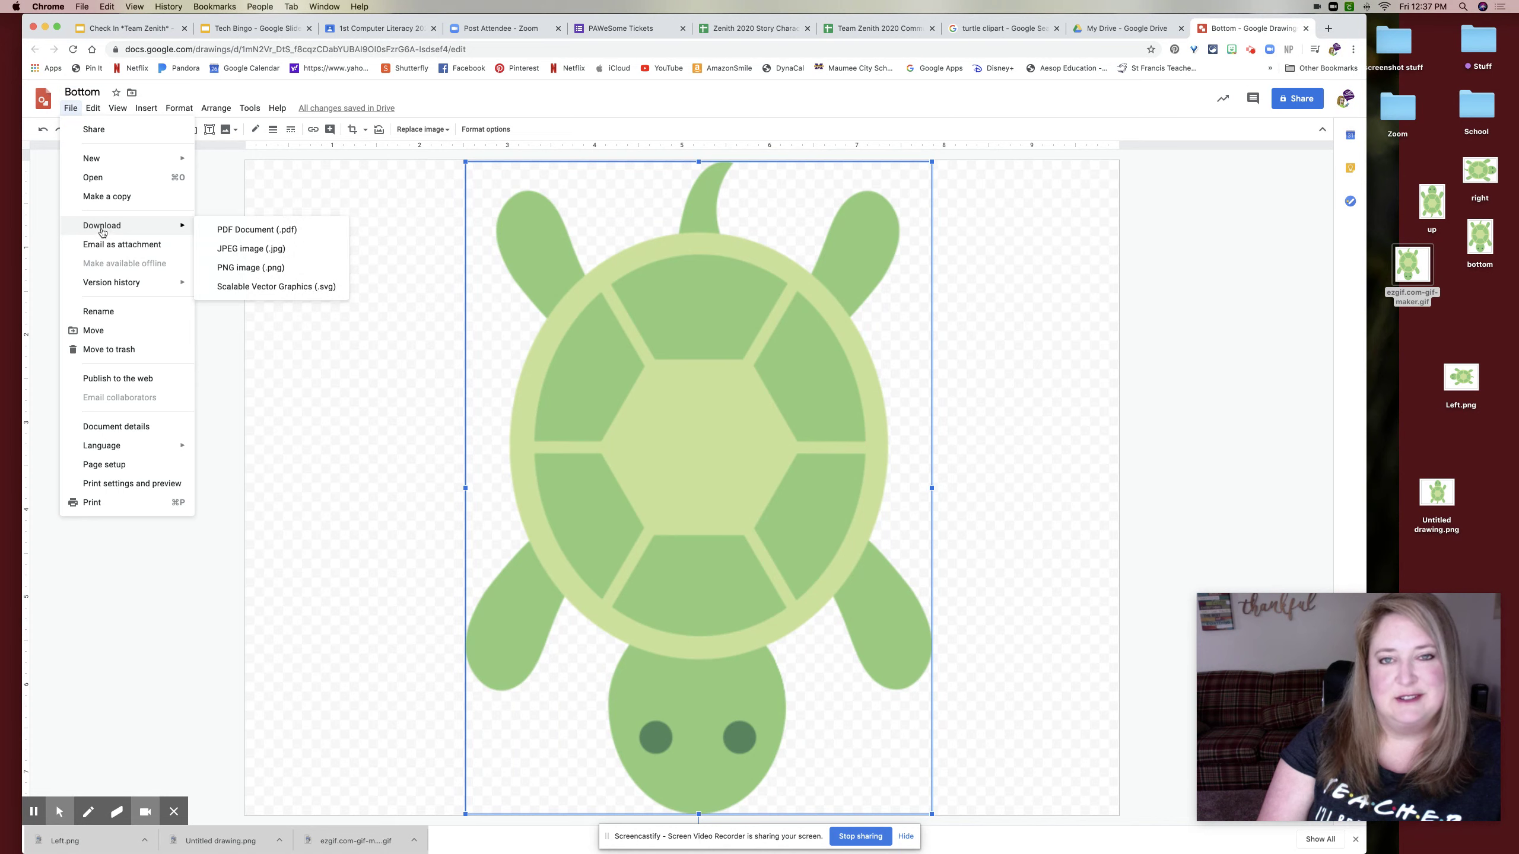
click(256, 270)
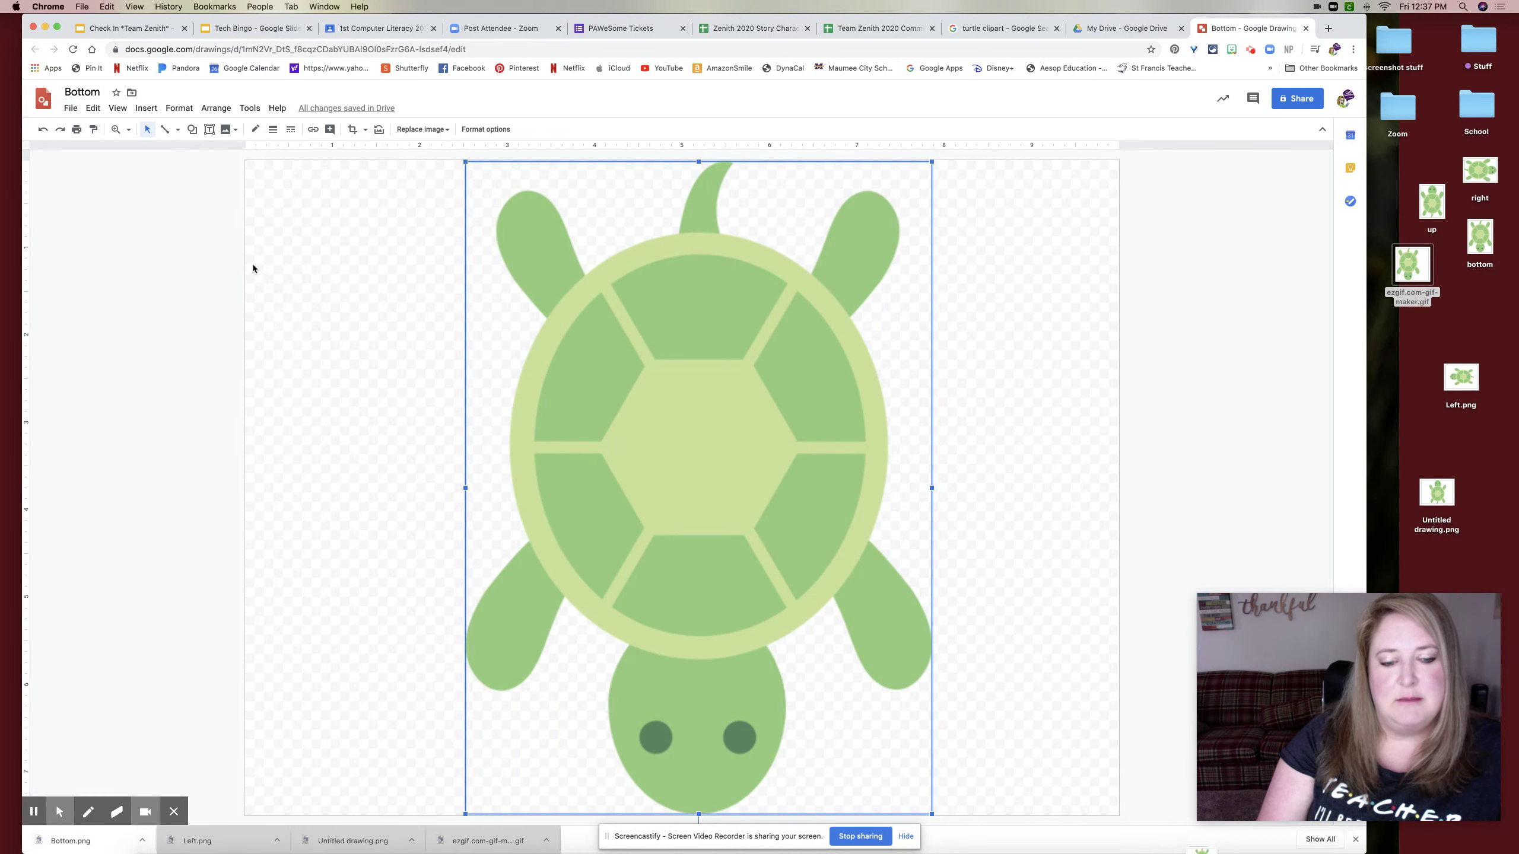
drag(70, 841, 1447, 442)
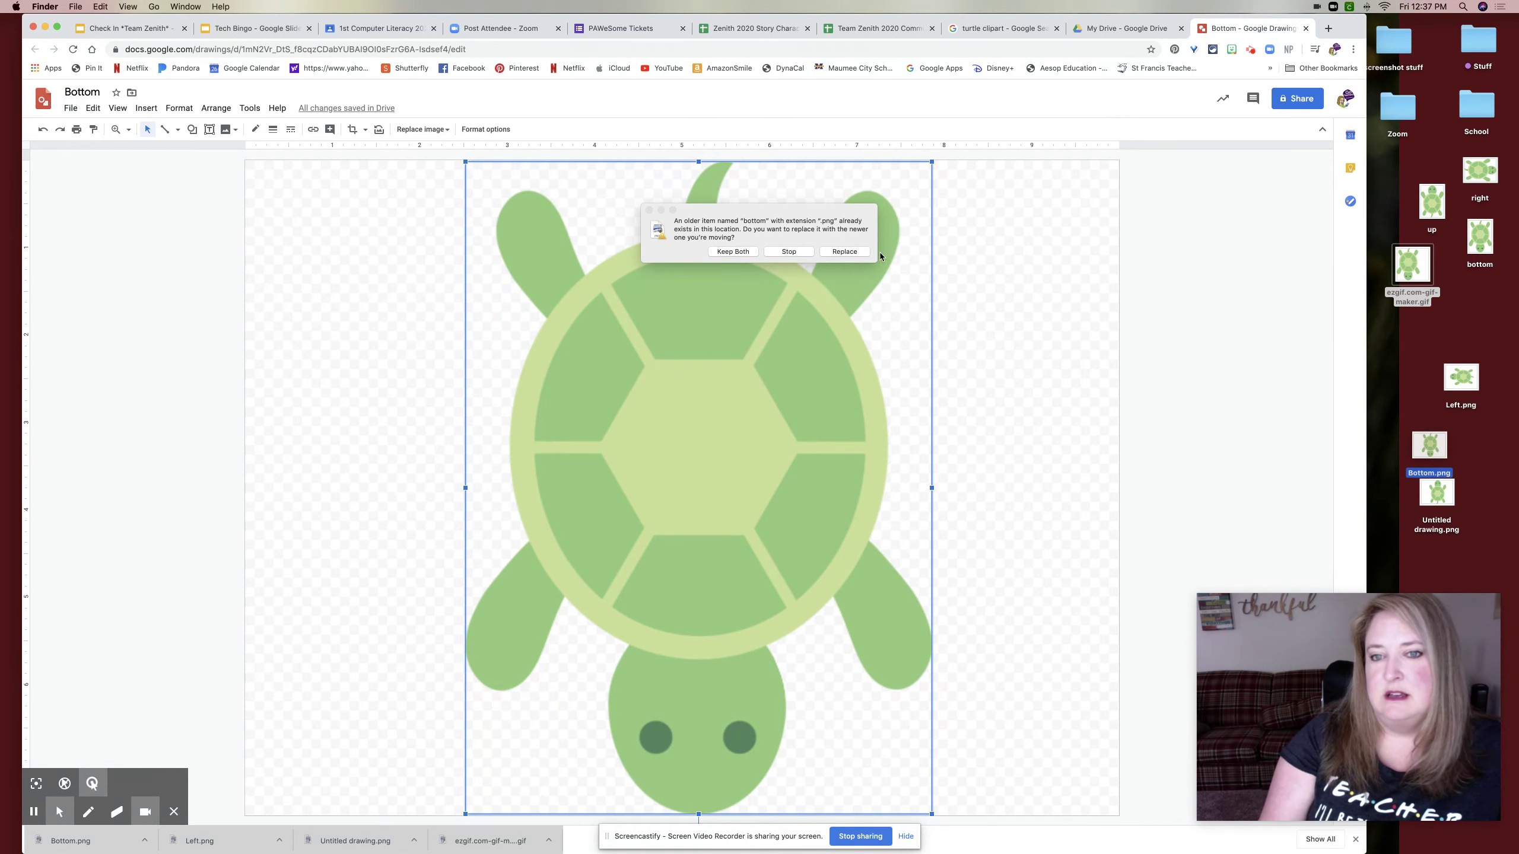
click(844, 251)
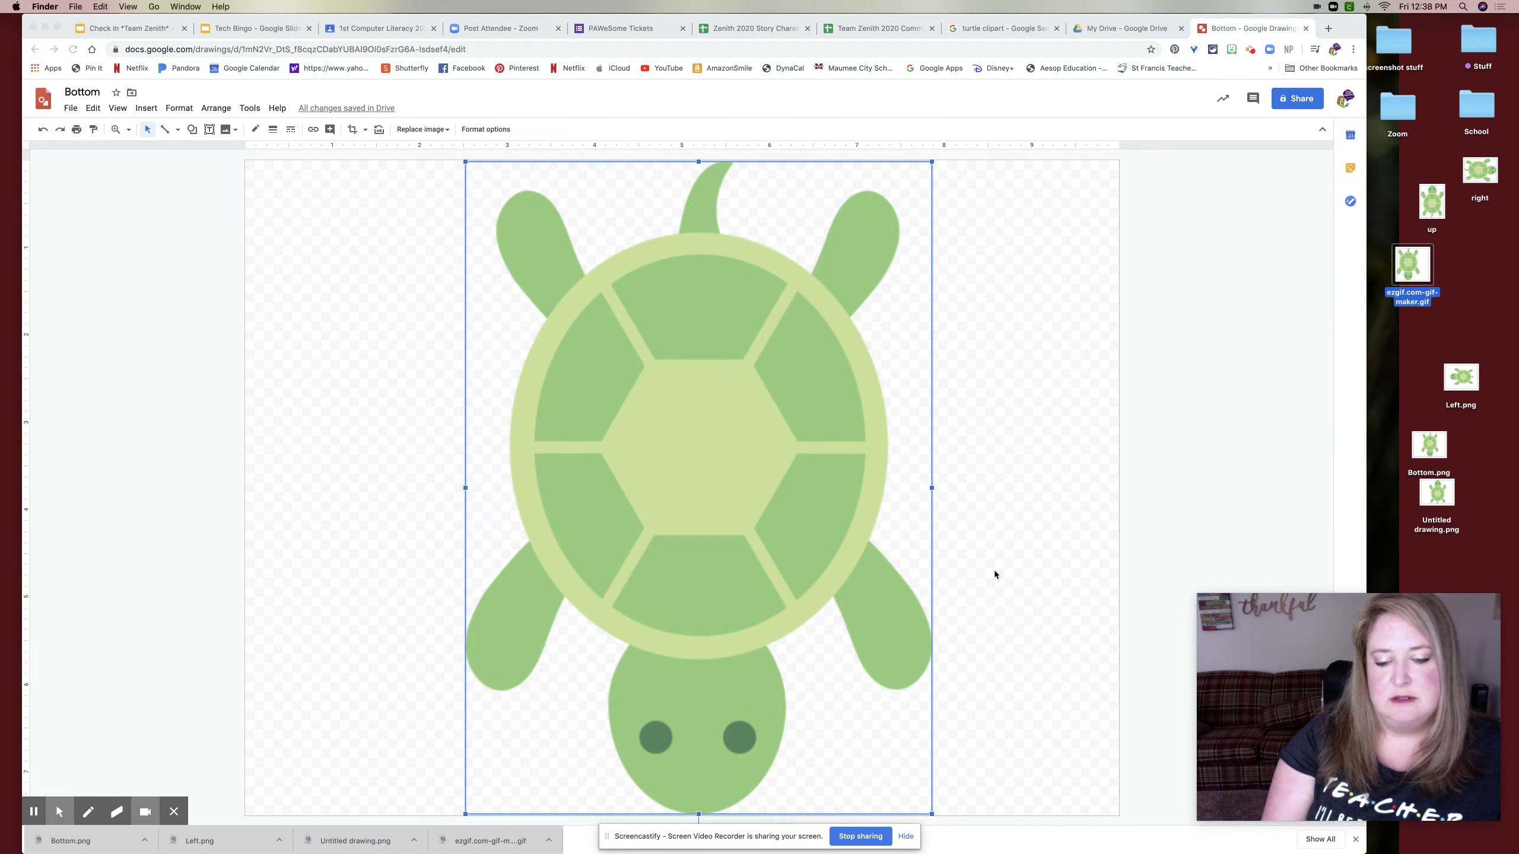
Rotate the turtle so its head faces right, reposition it within the canvas, and rename the drawing Right.
click(761, 527)
drag(739, 542, 748, 471)
drag(706, 758, 1094, 419)
mouse_move(735, 404)
mouse_down()
mouse_move(715, 414)
mouse_move(723, 431)
mouse_up()
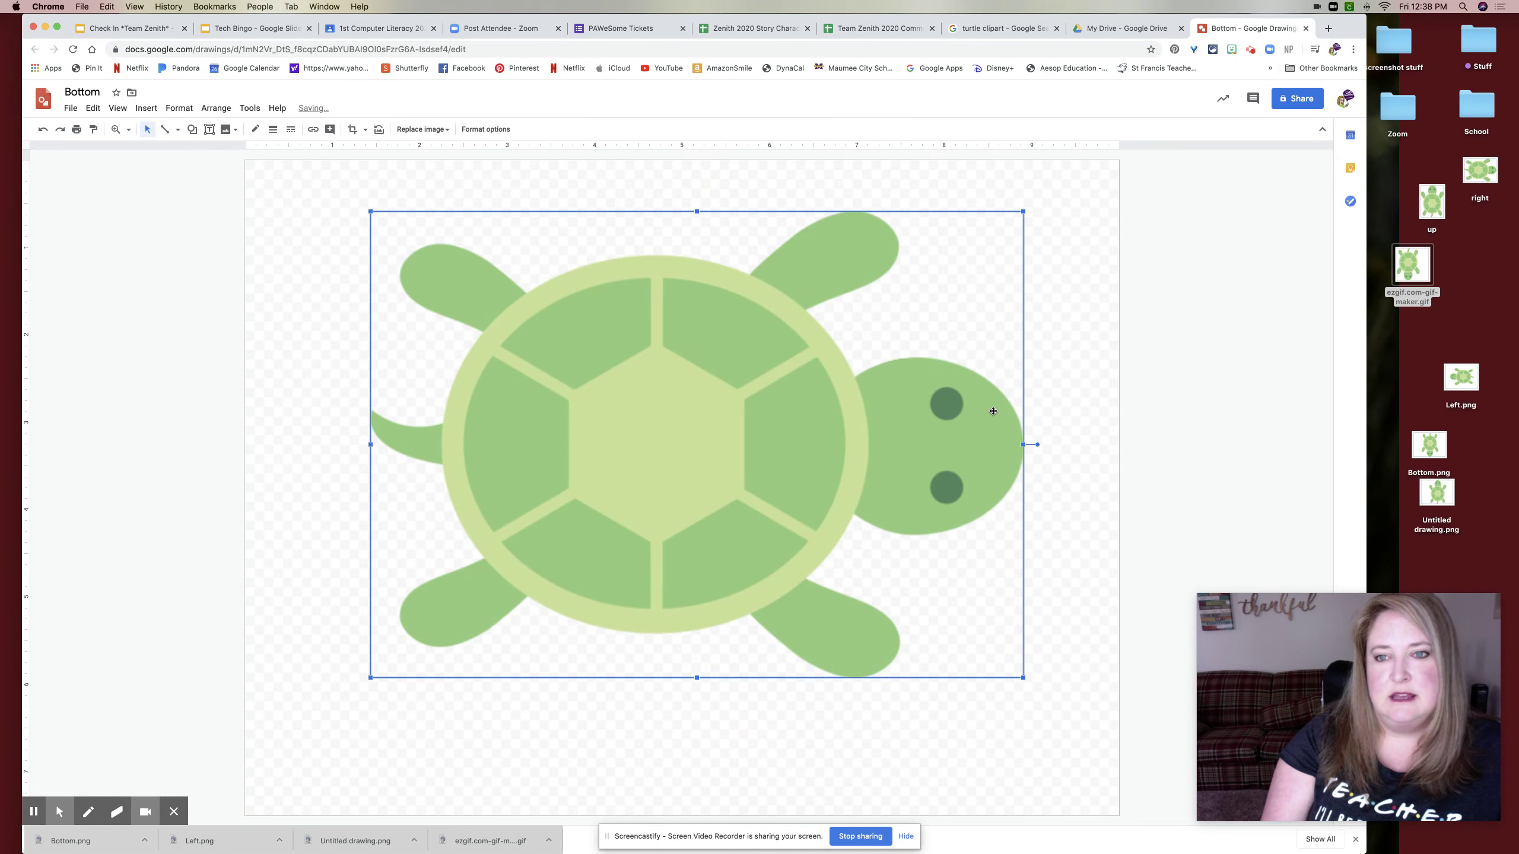
click(70, 91)
text(Right)
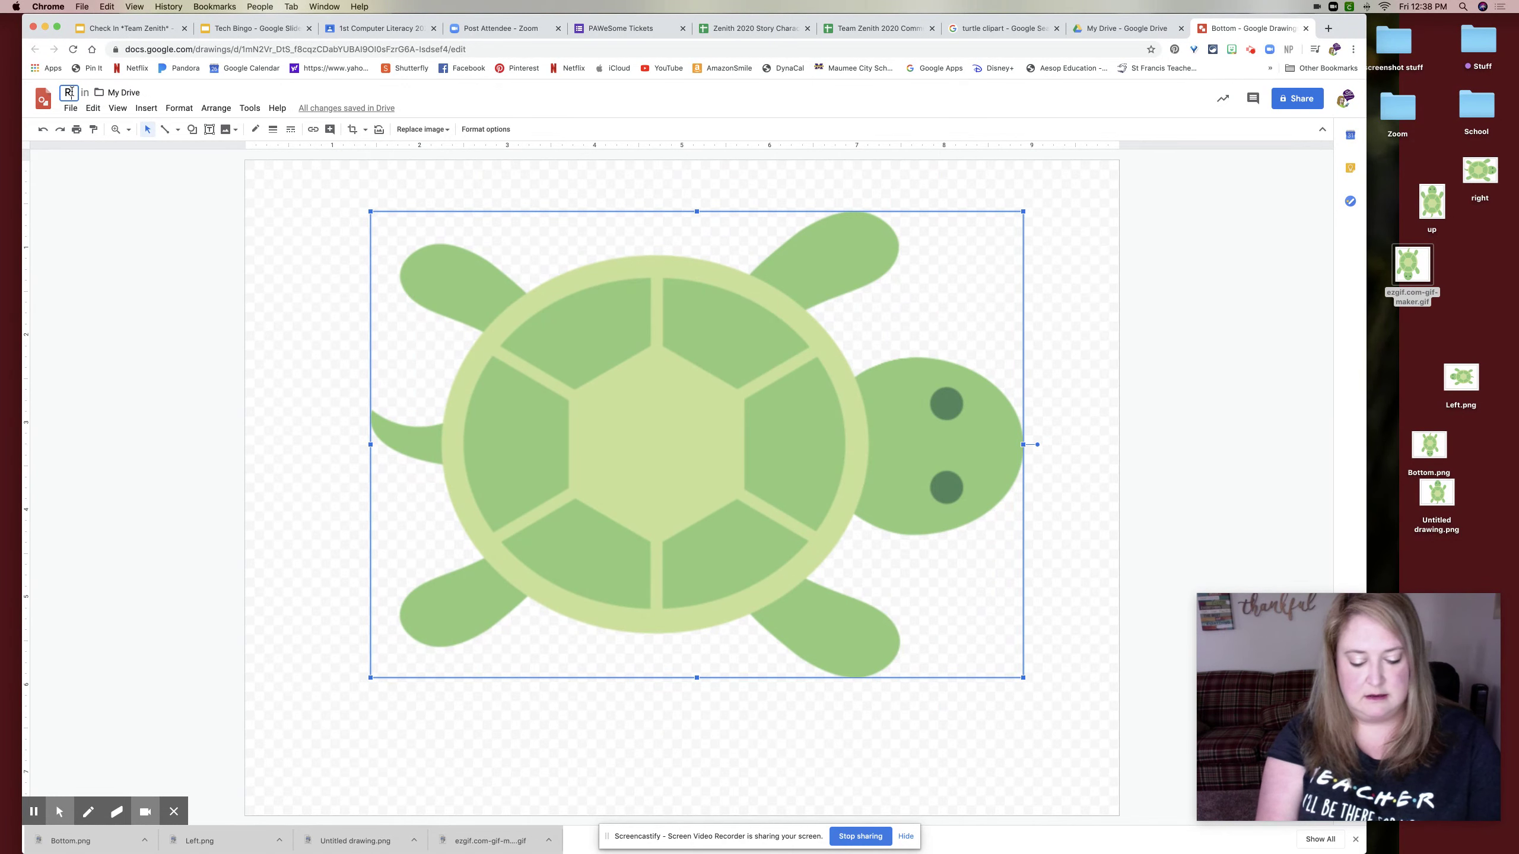
Download the right-facing turtle as a PNG image and place Right.png on the desktop, replacing the older copy.
click(71, 108)
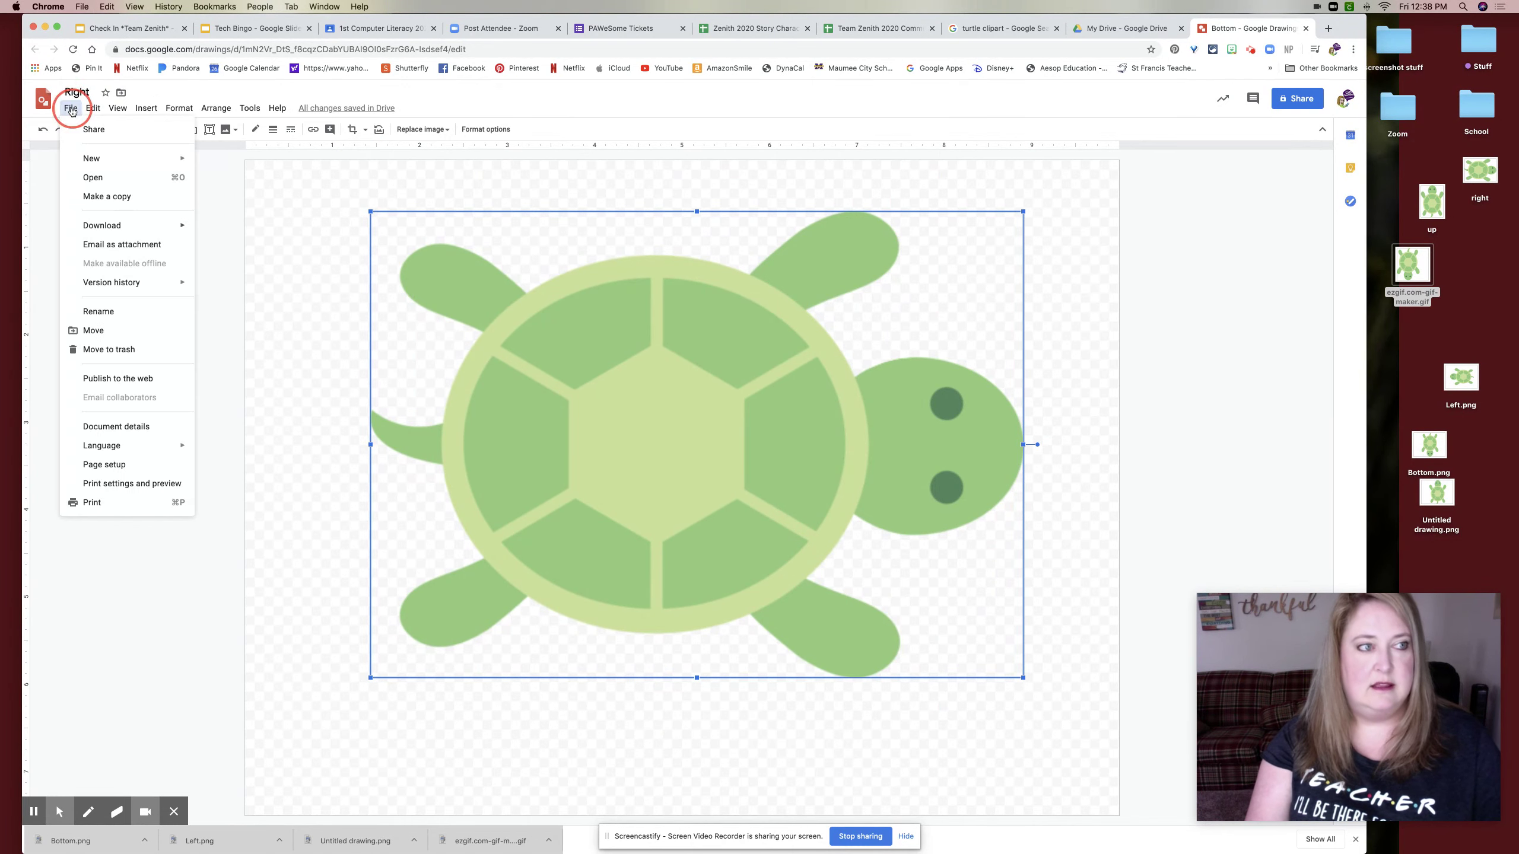
mouse_move(113, 227)
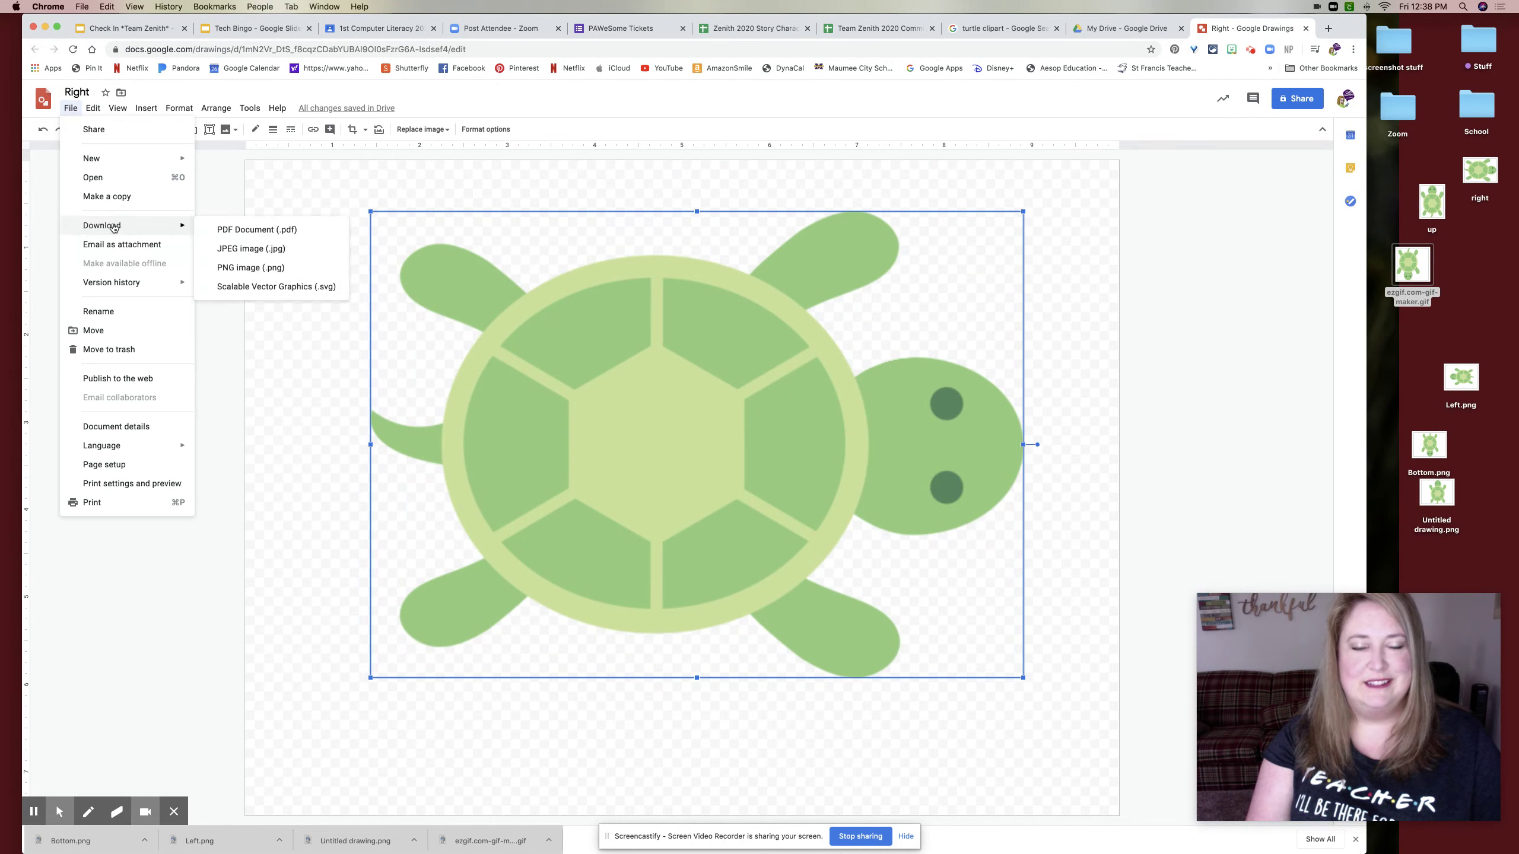
click(275, 266)
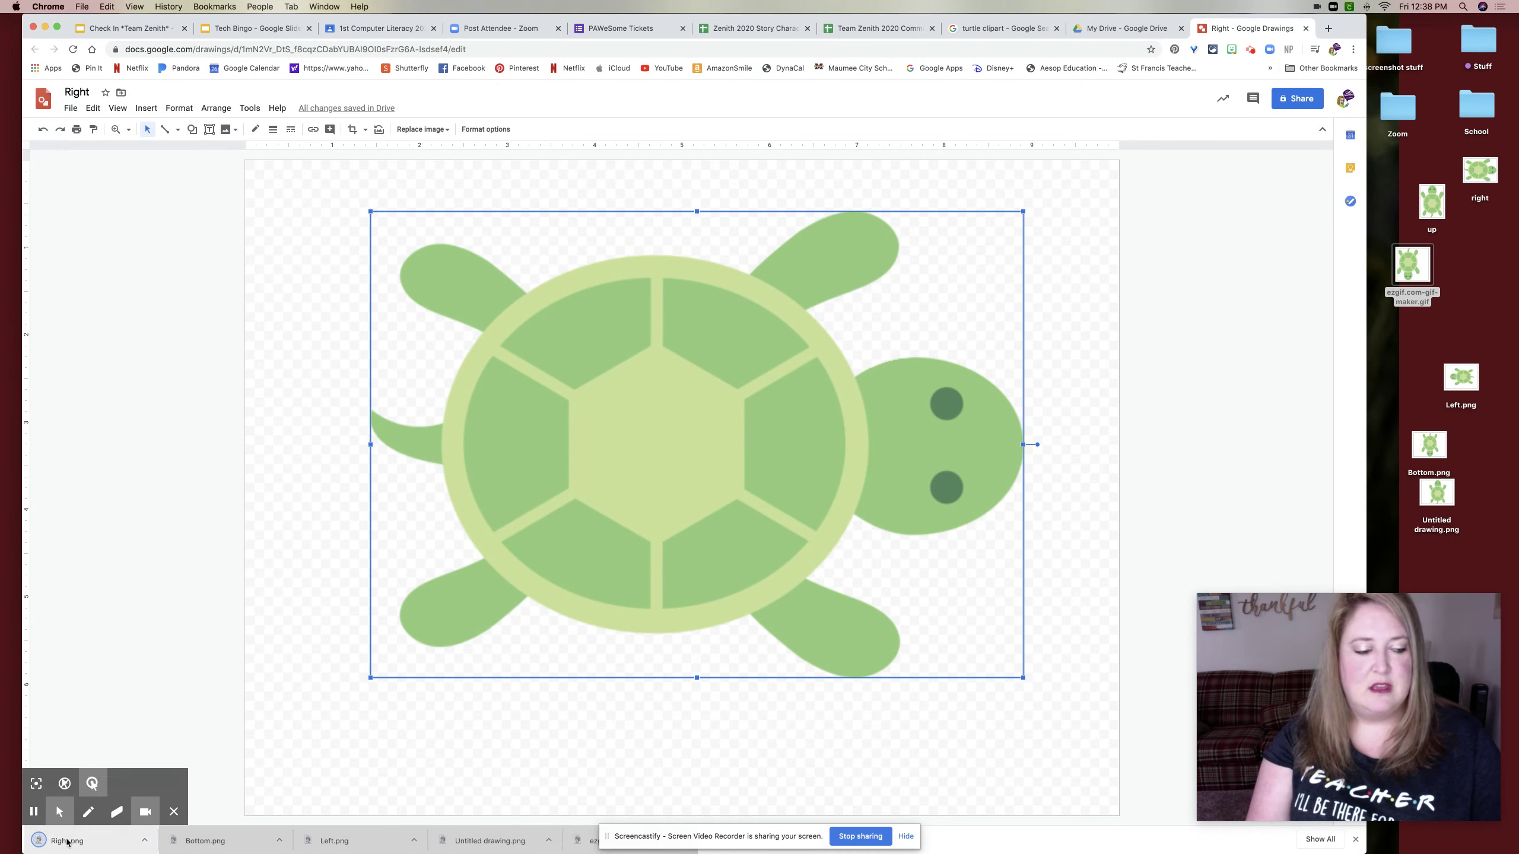
drag(66, 841, 1418, 380)
click(861, 252)
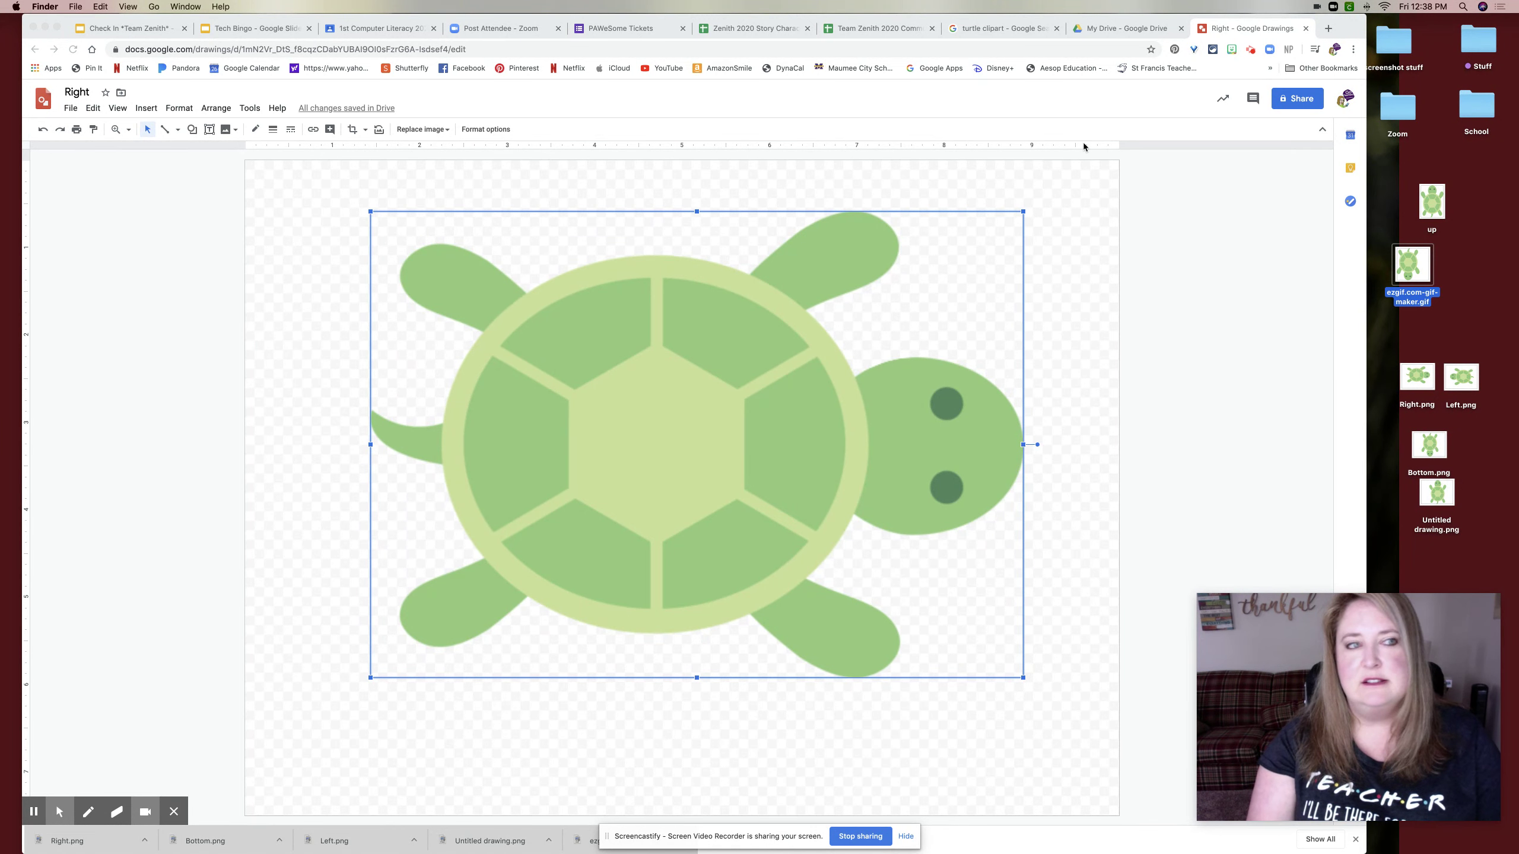
Open the Animated GIF Maker site from the .GIF-tastic! link on the Tech Bingo board.
click(271, 30)
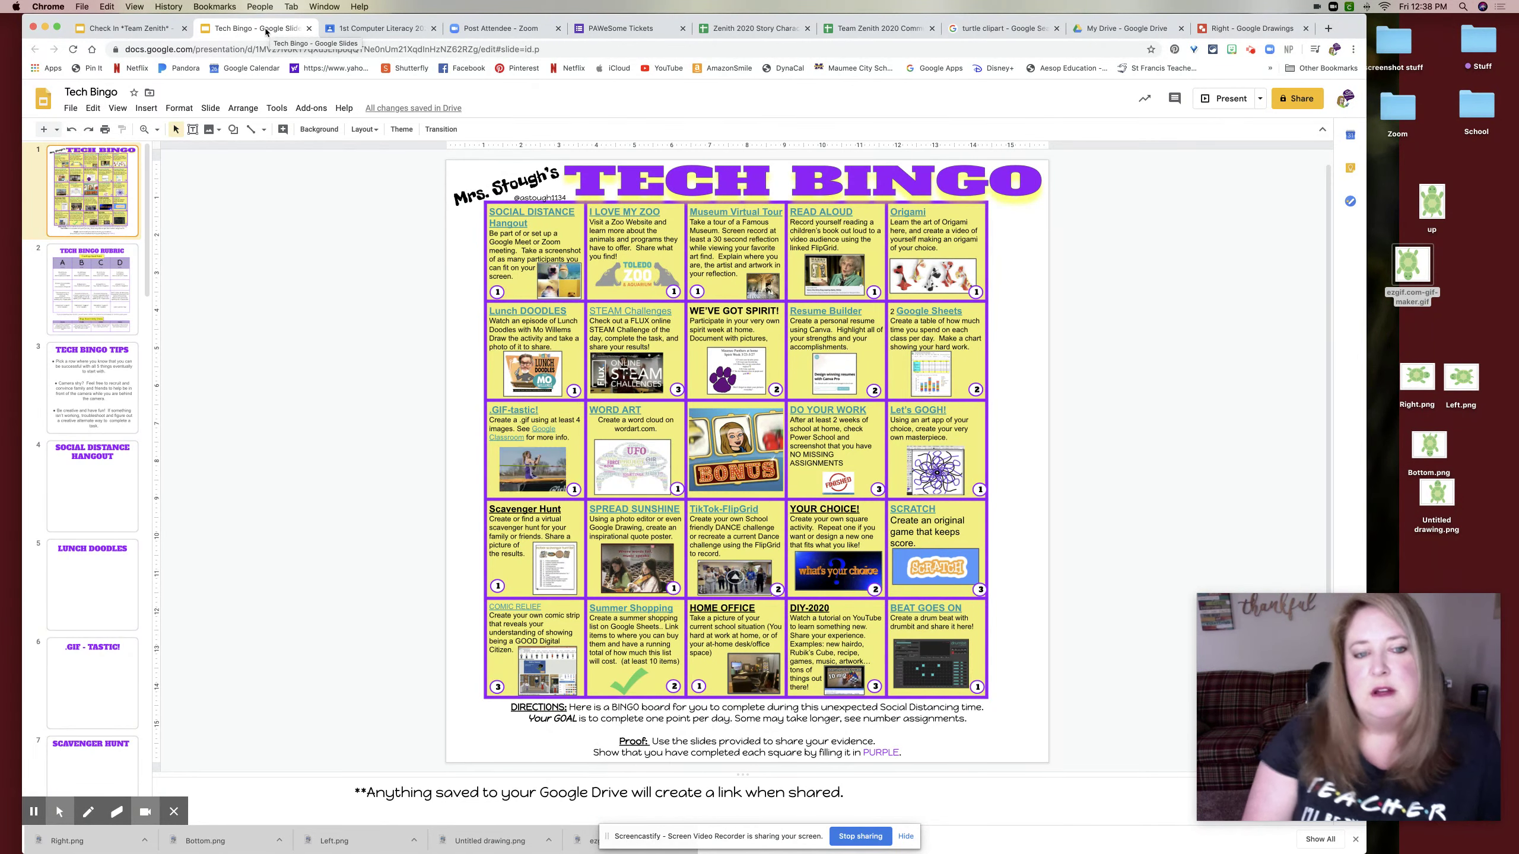
click(506, 411)
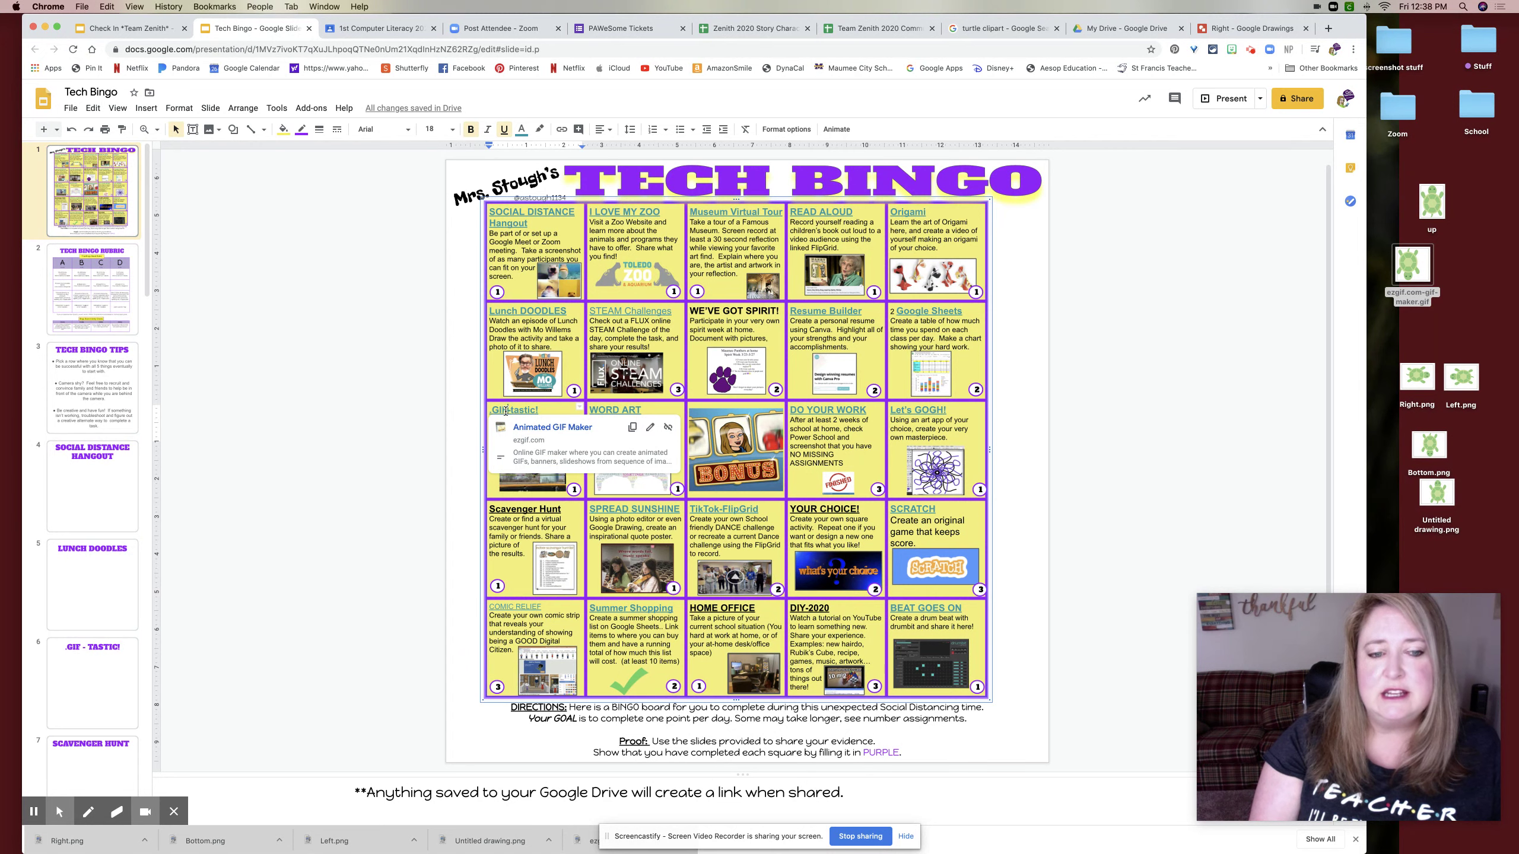
click(536, 428)
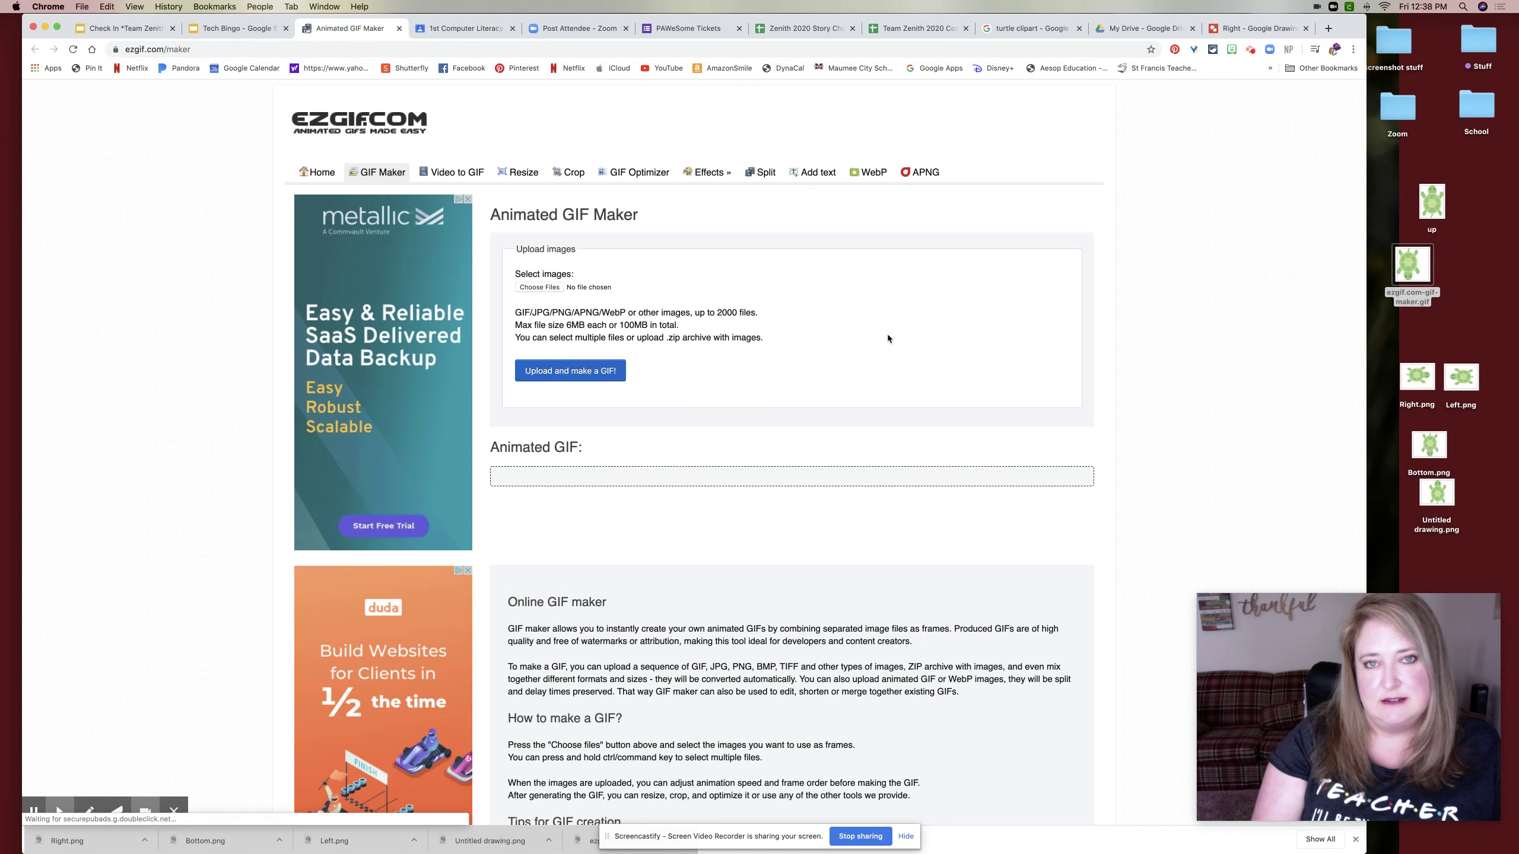
Upload Right.png, Bottom.png, Left.png and Untitled drawing.png from the desktop to the GIF maker.
click(537, 288)
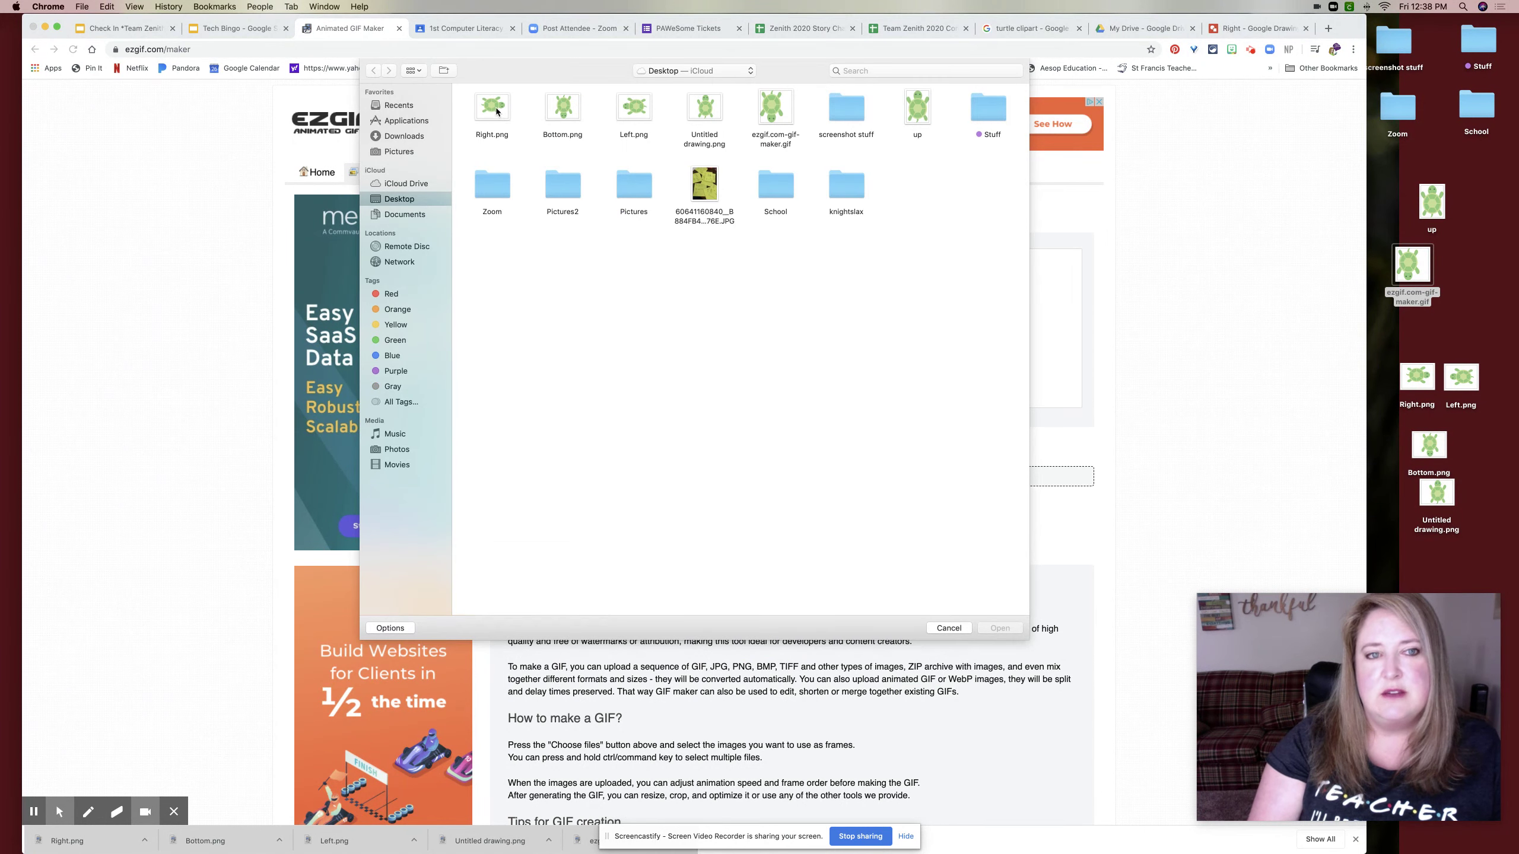
click(495, 111)
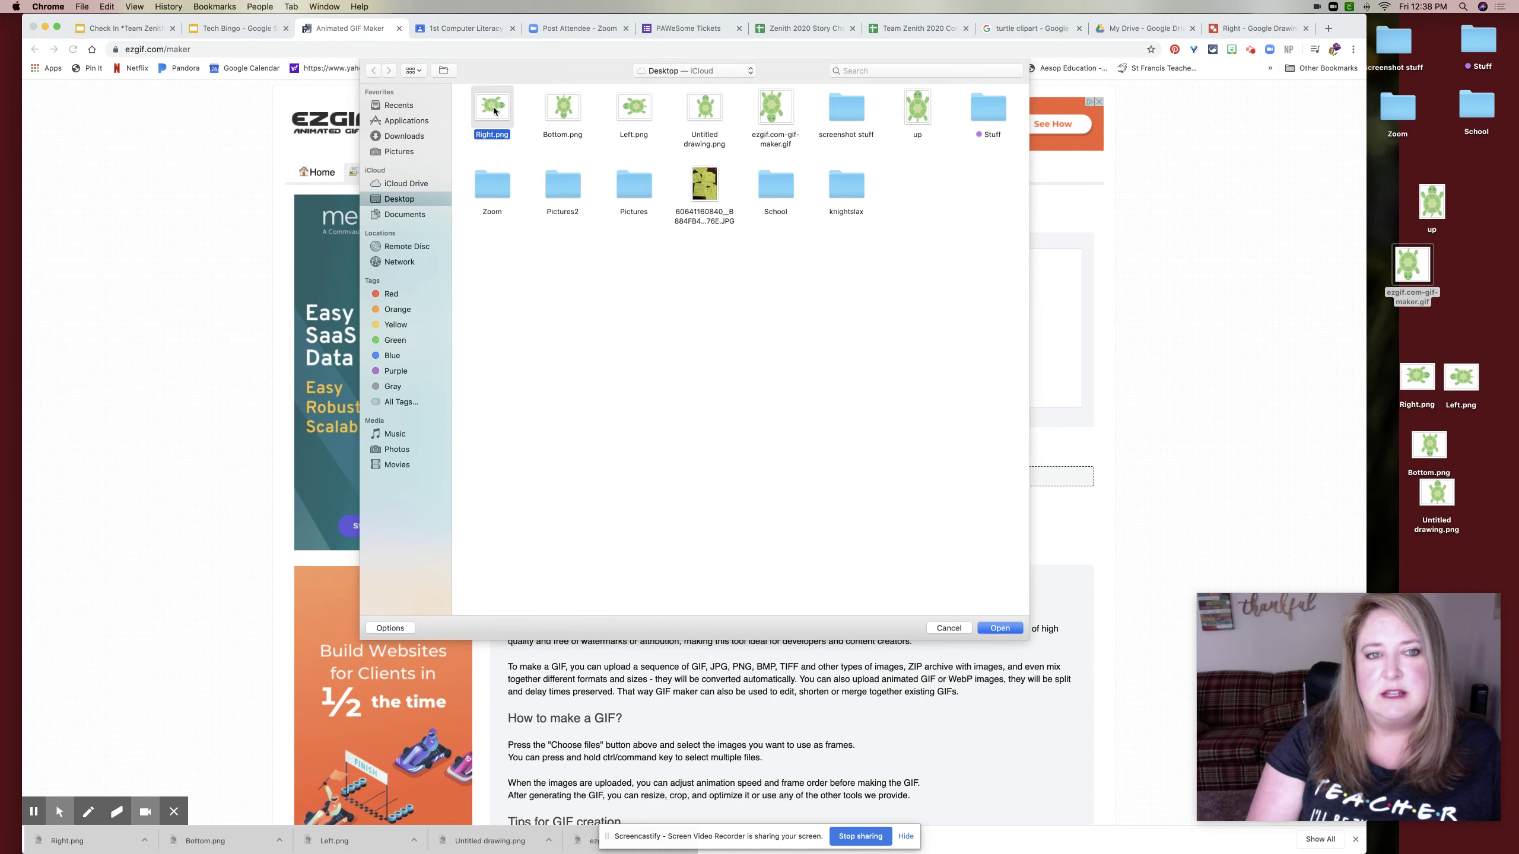
super+click(561, 108)
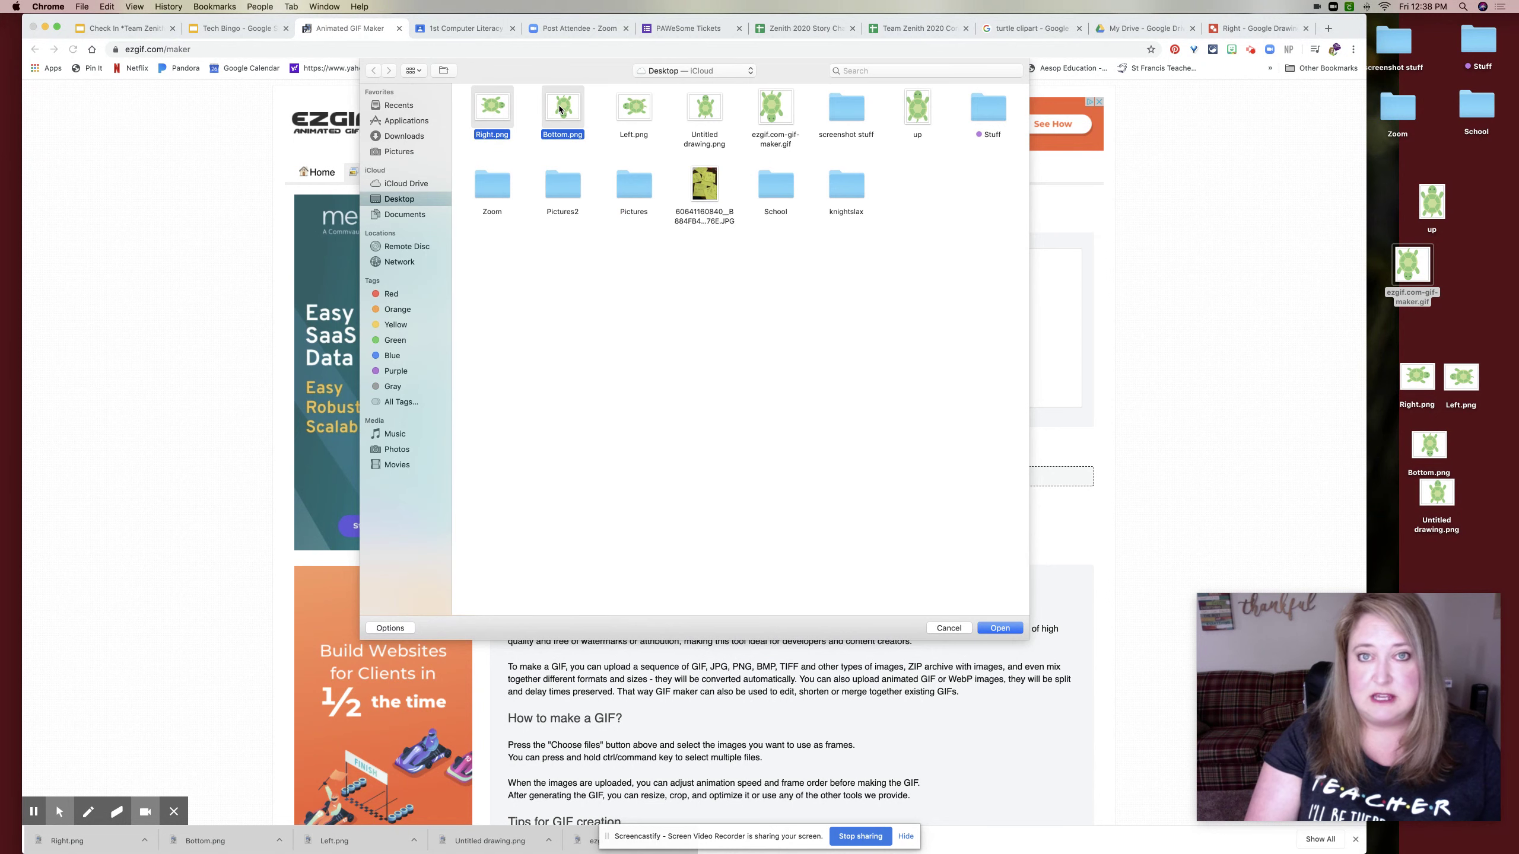
super+click(635, 108)
super+click(915, 109)
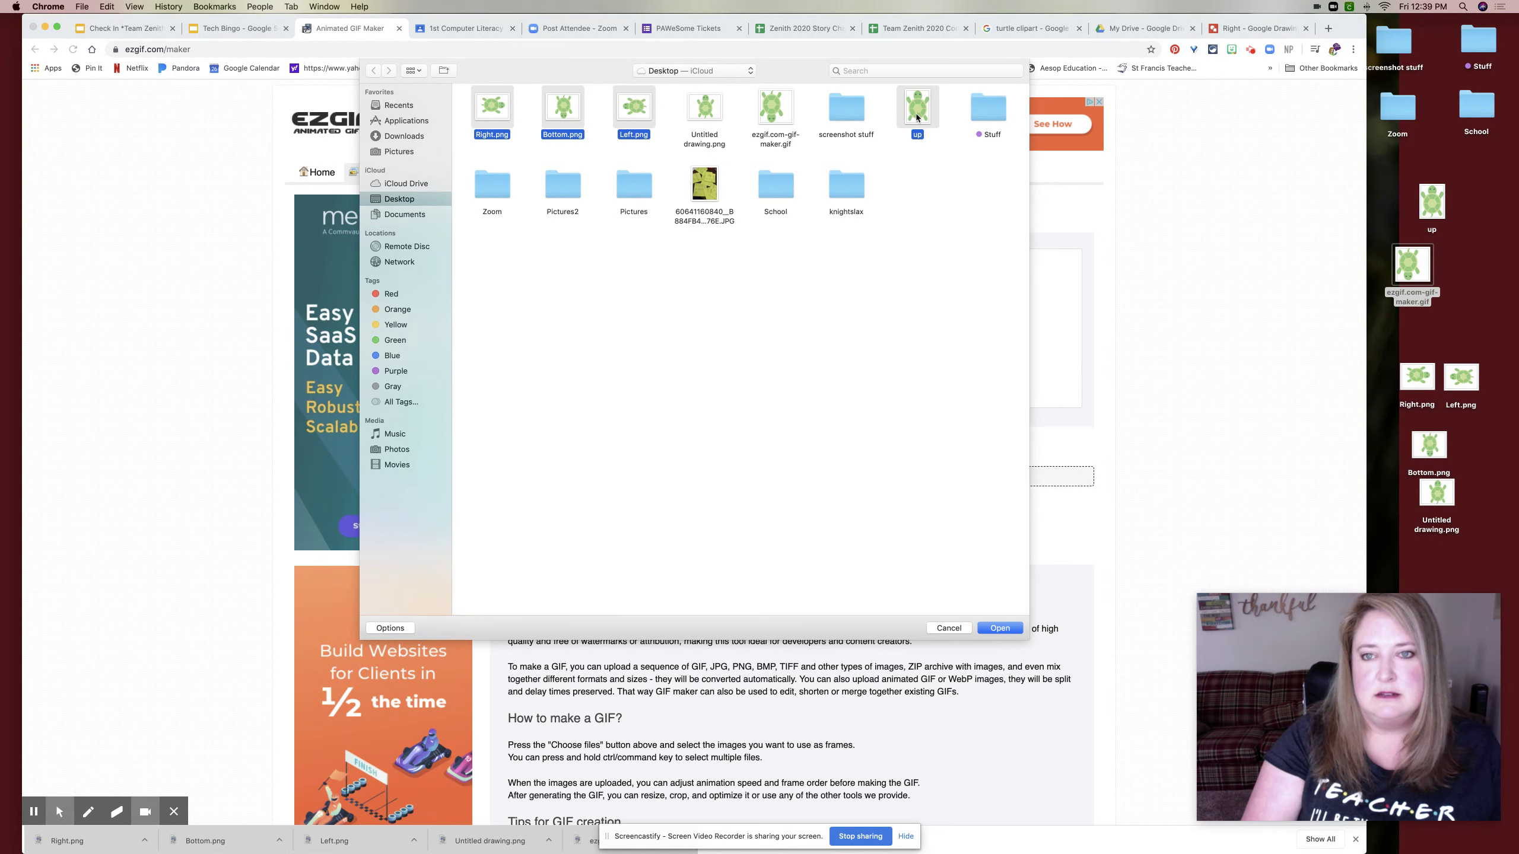
super+click(710, 114)
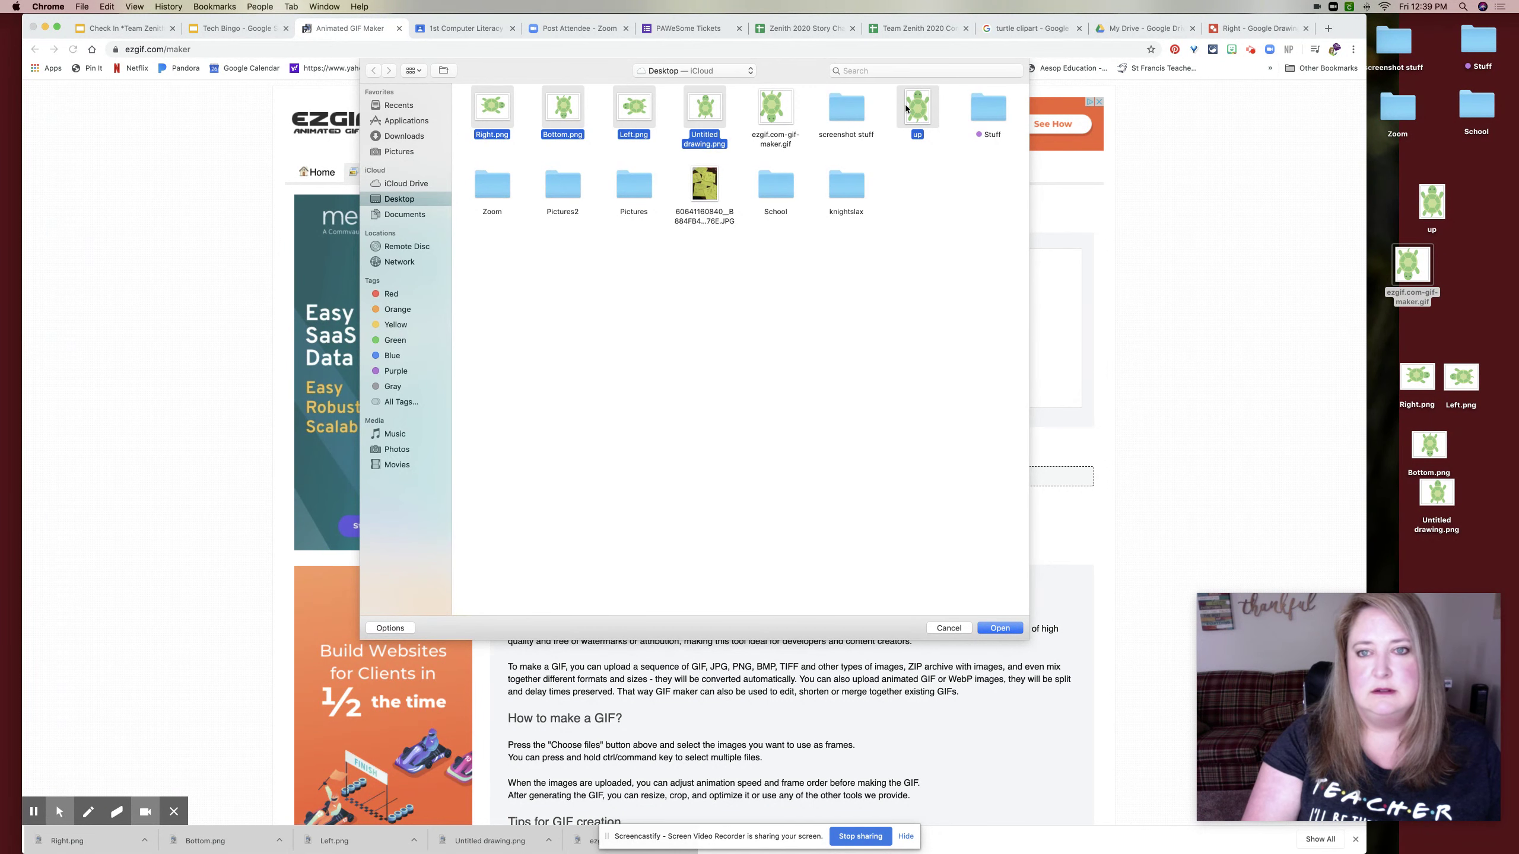
super+click(906, 114)
click(1000, 628)
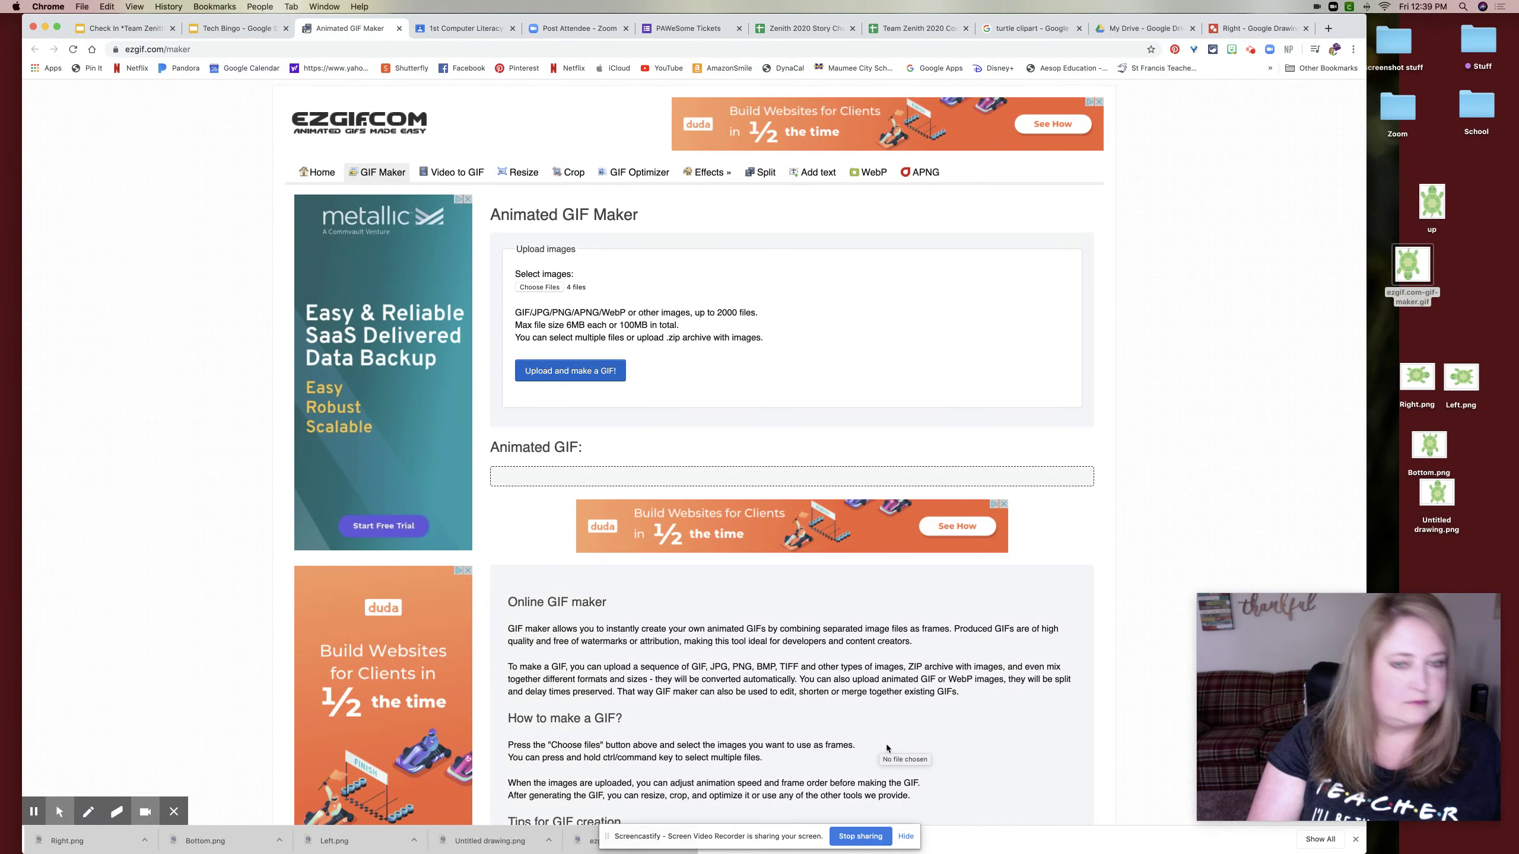
click(538, 375)
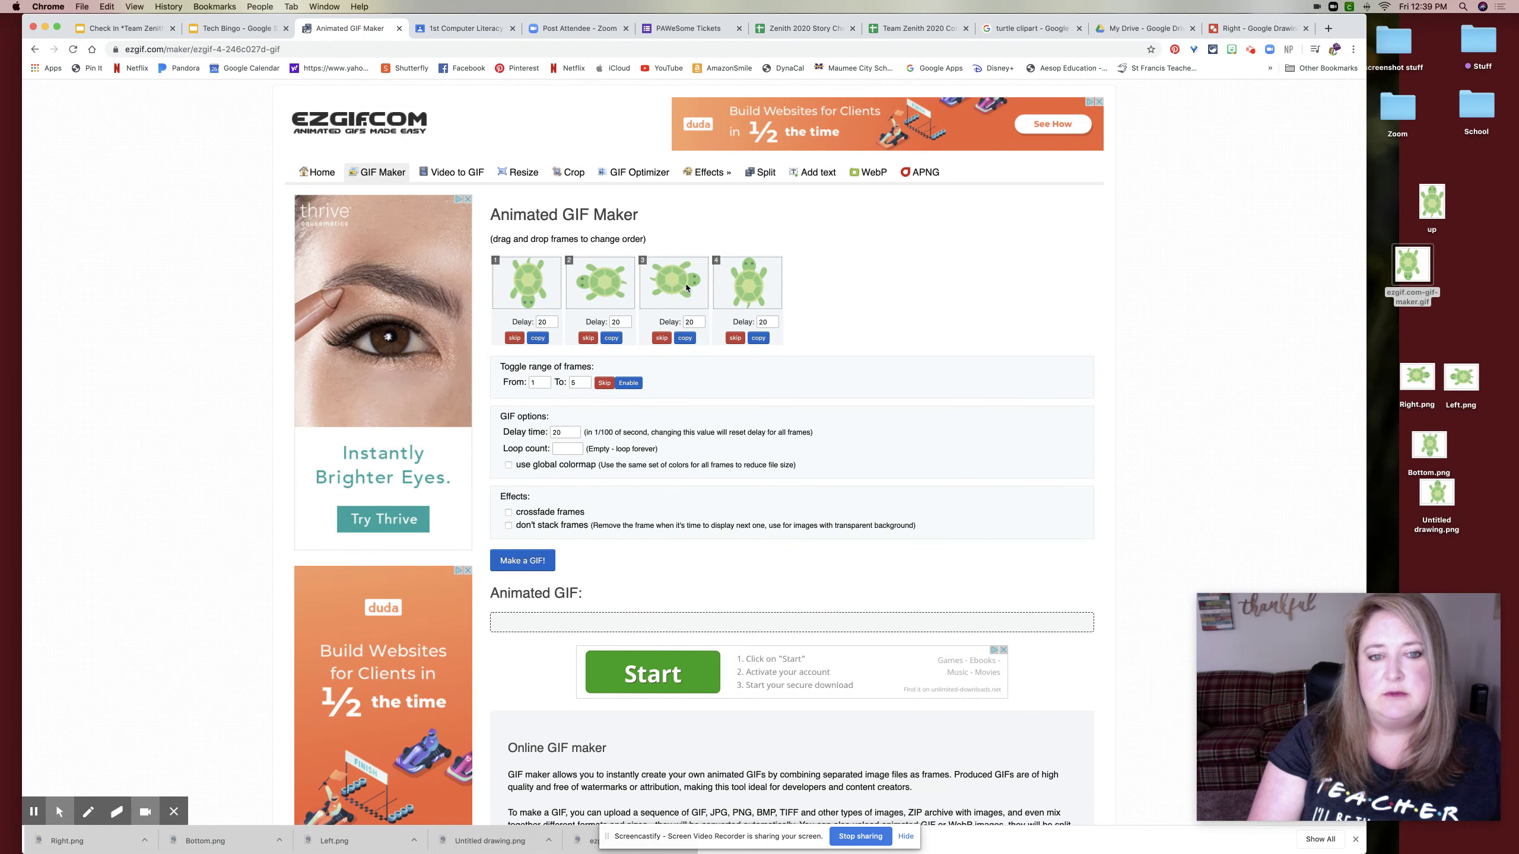
Reorder the frames so the turtle faces up, left, down, right, and turn on the don't stack frames effect.
drag(752, 285, 539, 283)
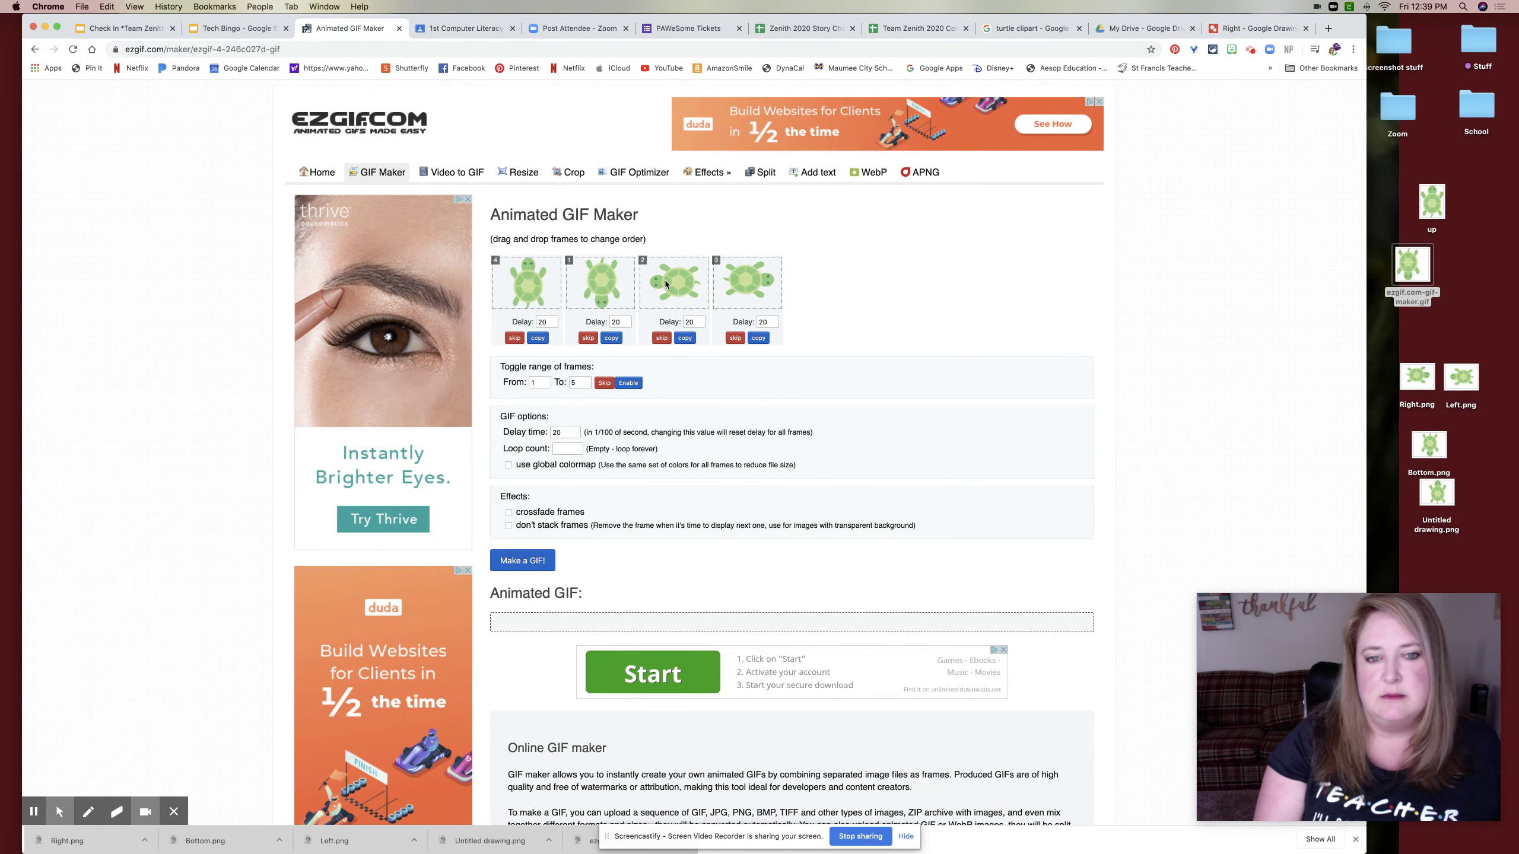
drag(665, 284, 575, 283)
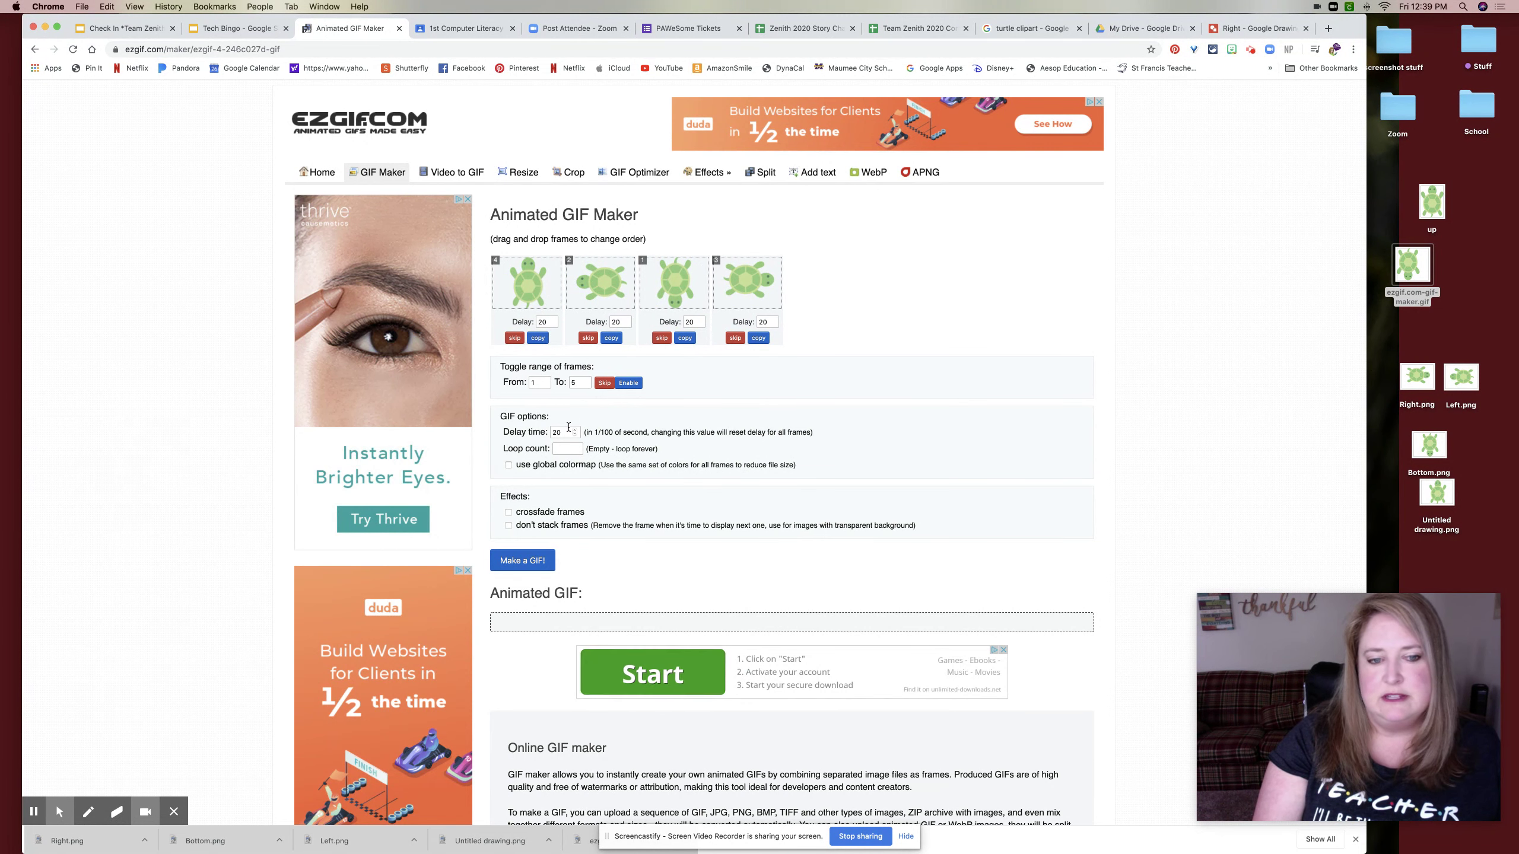
scroll(600, 473, down, 1)
scroll(600, 473, down, 1)
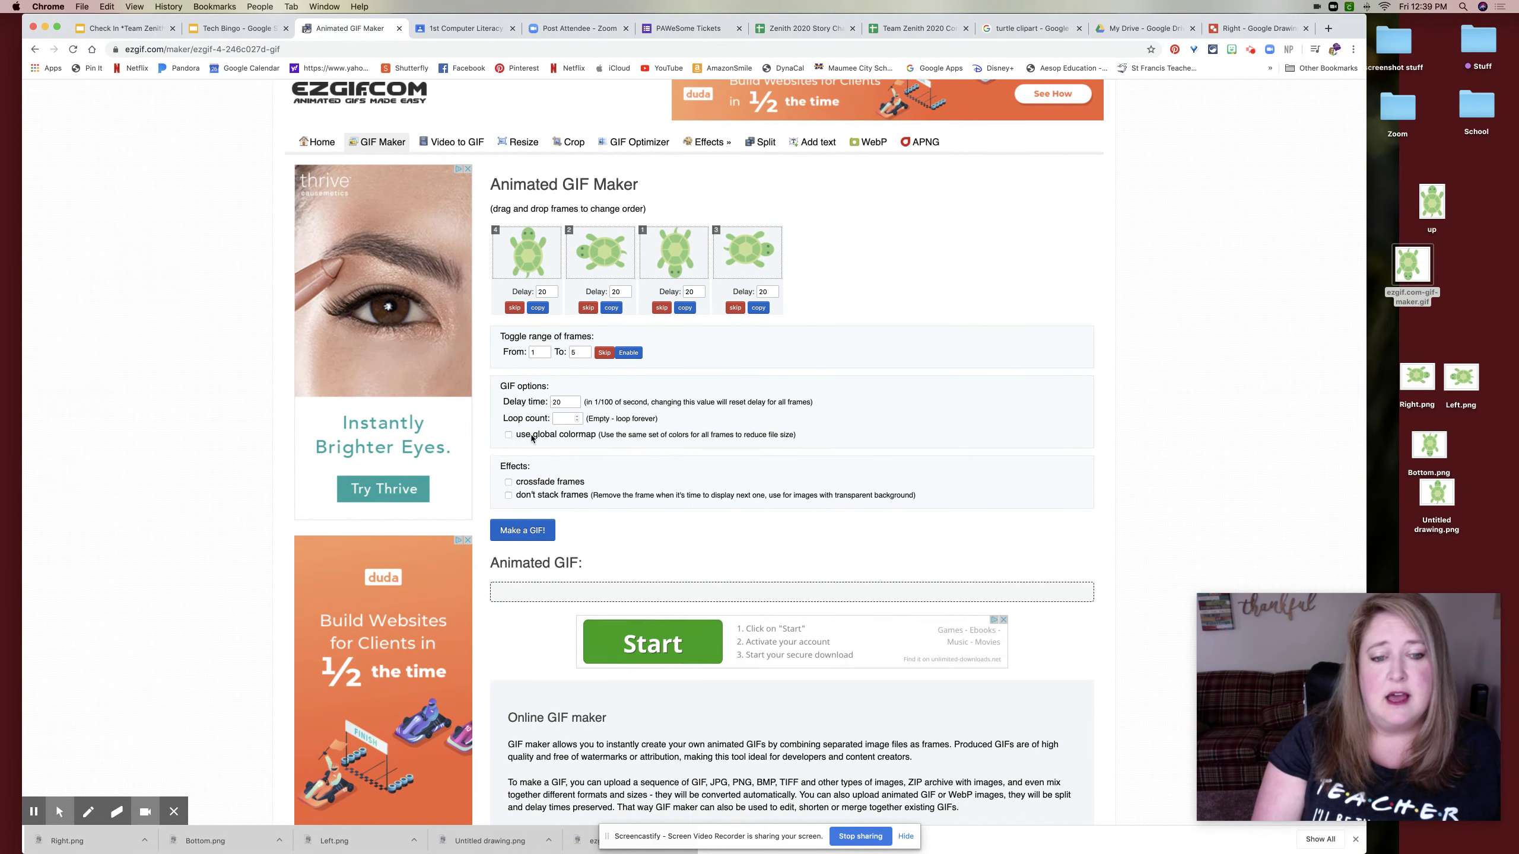
click(509, 495)
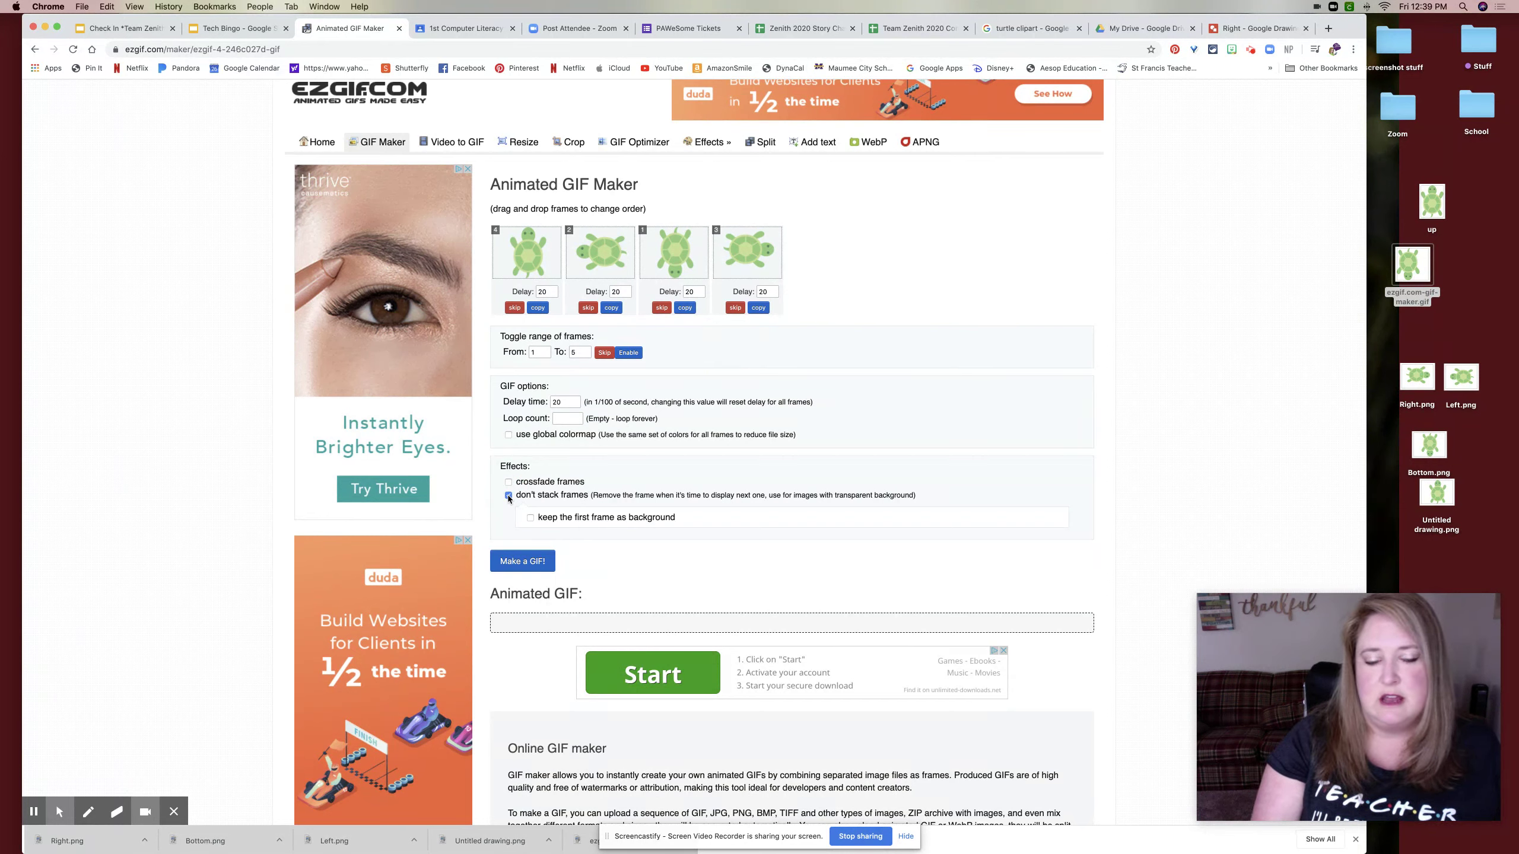
Generate the animated GIF from the four turtle frames and save it to the computer.
click(539, 562)
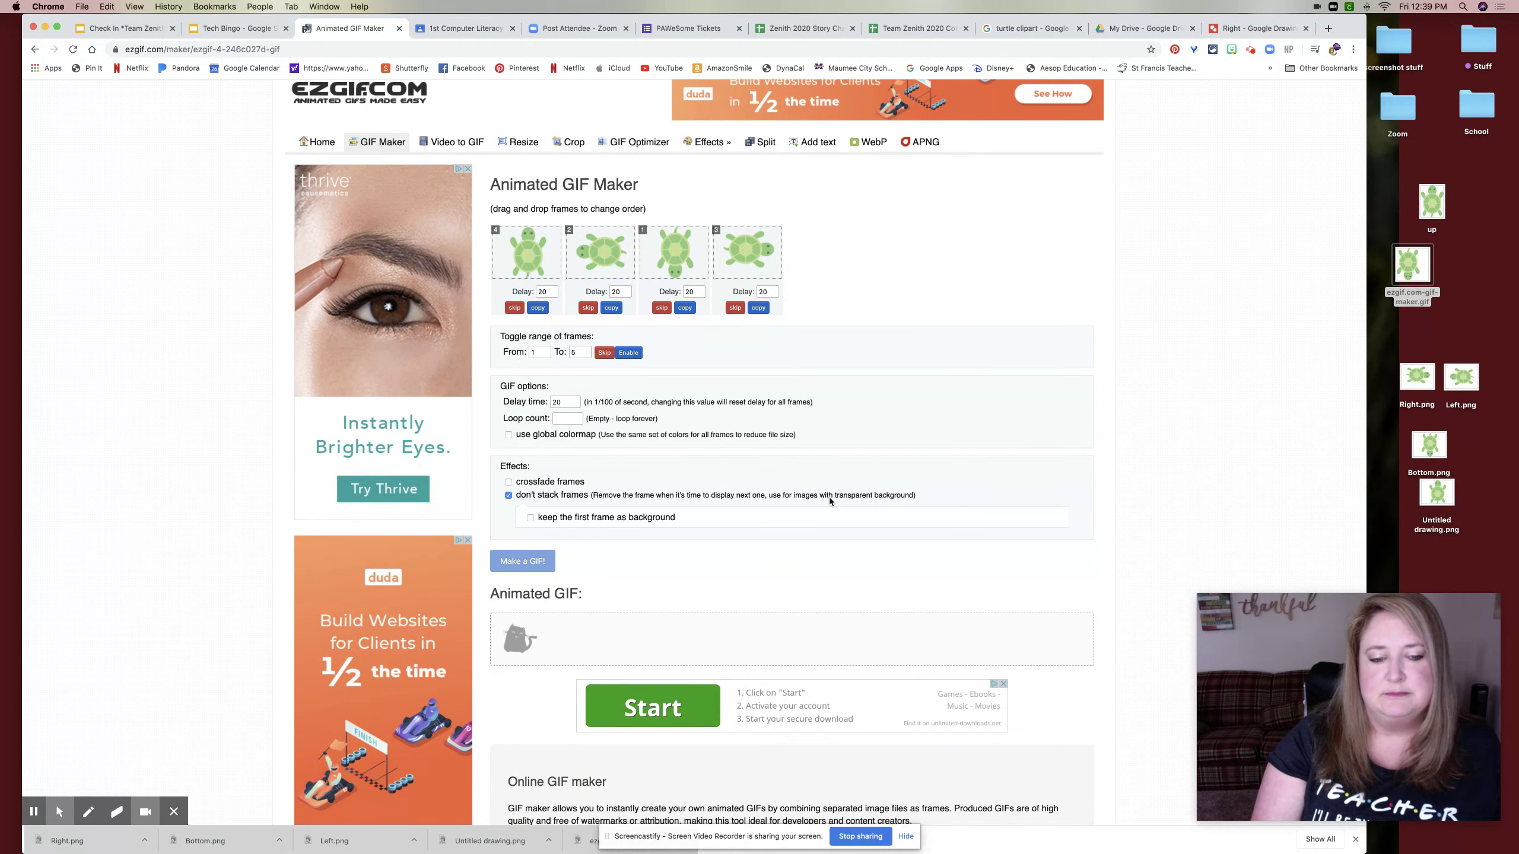
scroll(829, 495, down, 6)
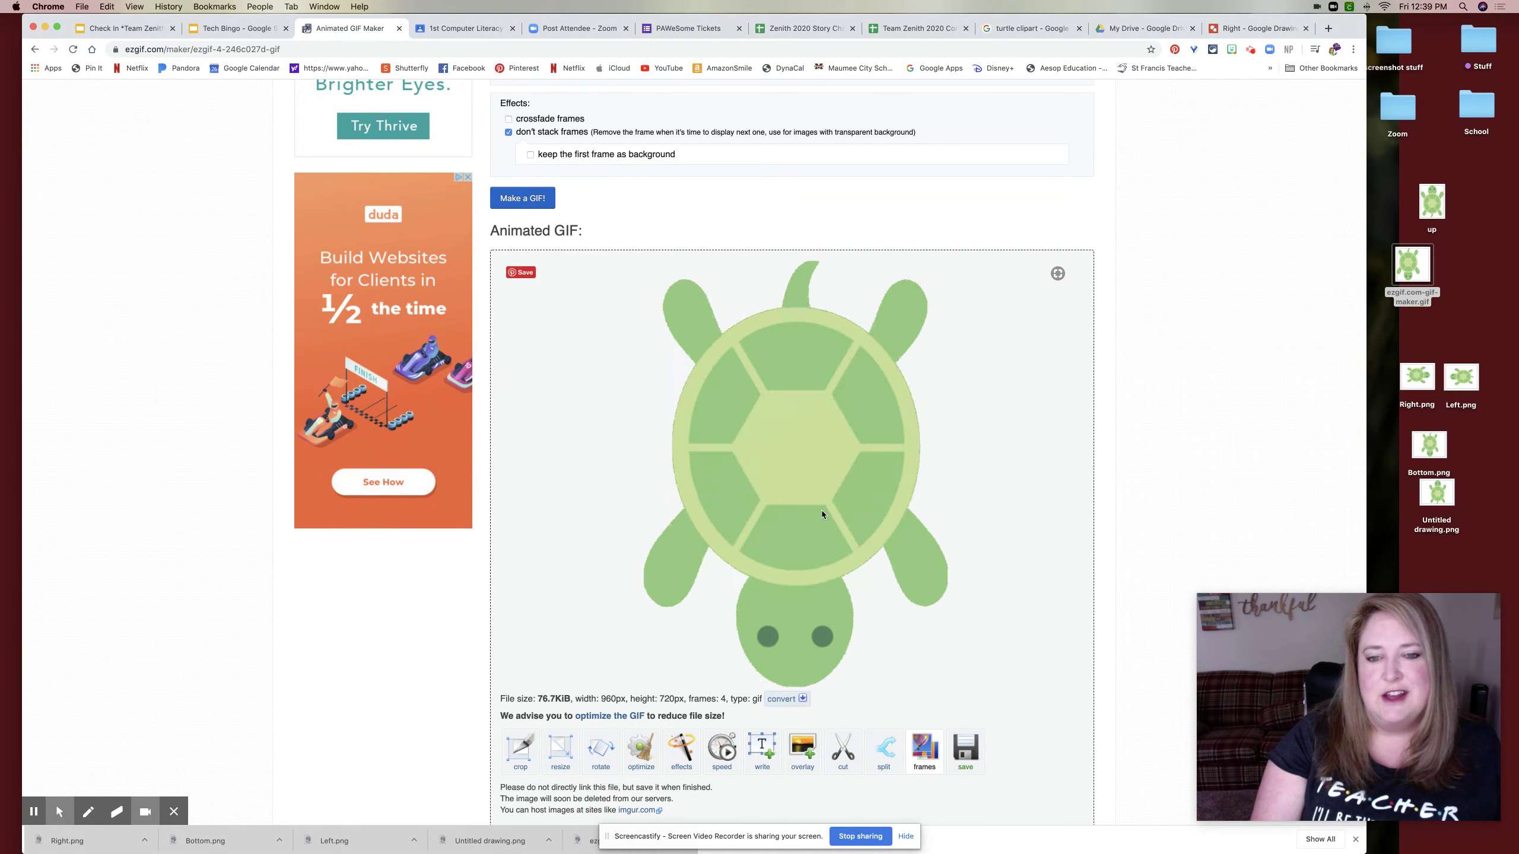
click(977, 745)
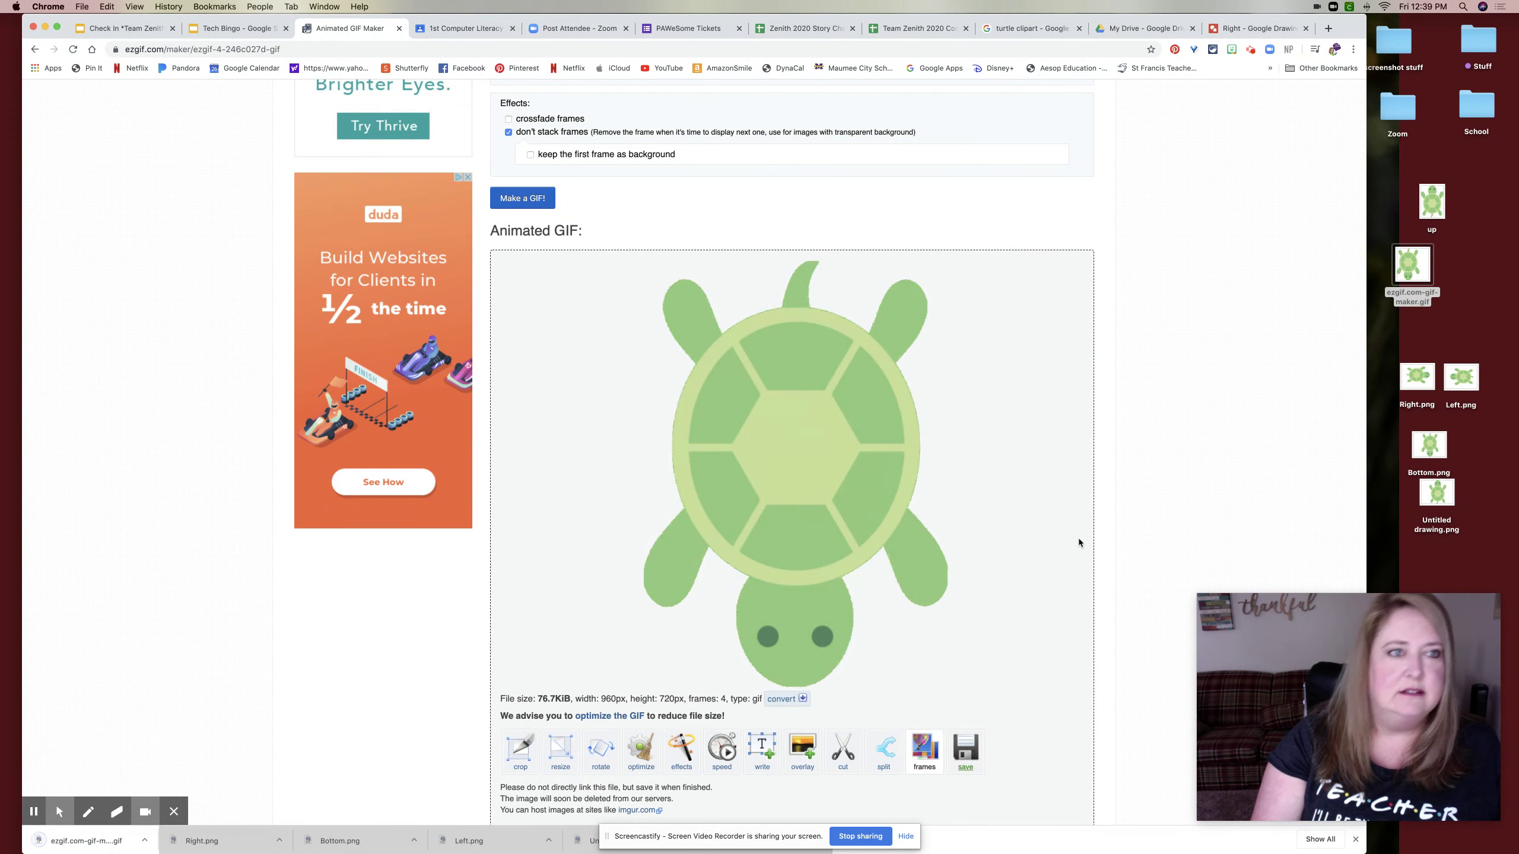
Return to the Tech Bingo presentation and open the .GIF - TASTIC! slide.
click(223, 29)
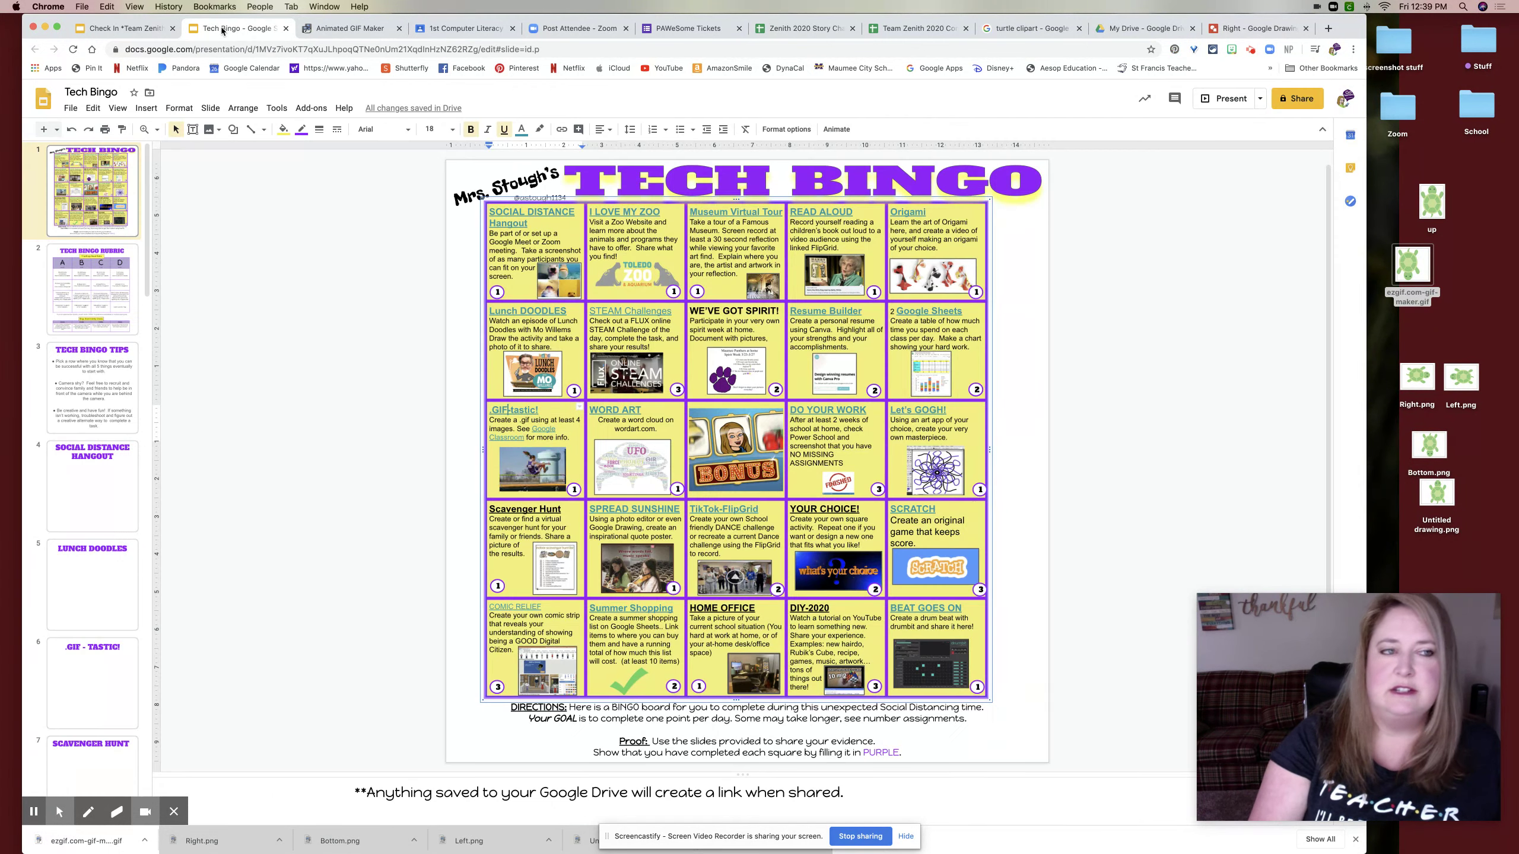
scroll(109, 622, down, 5)
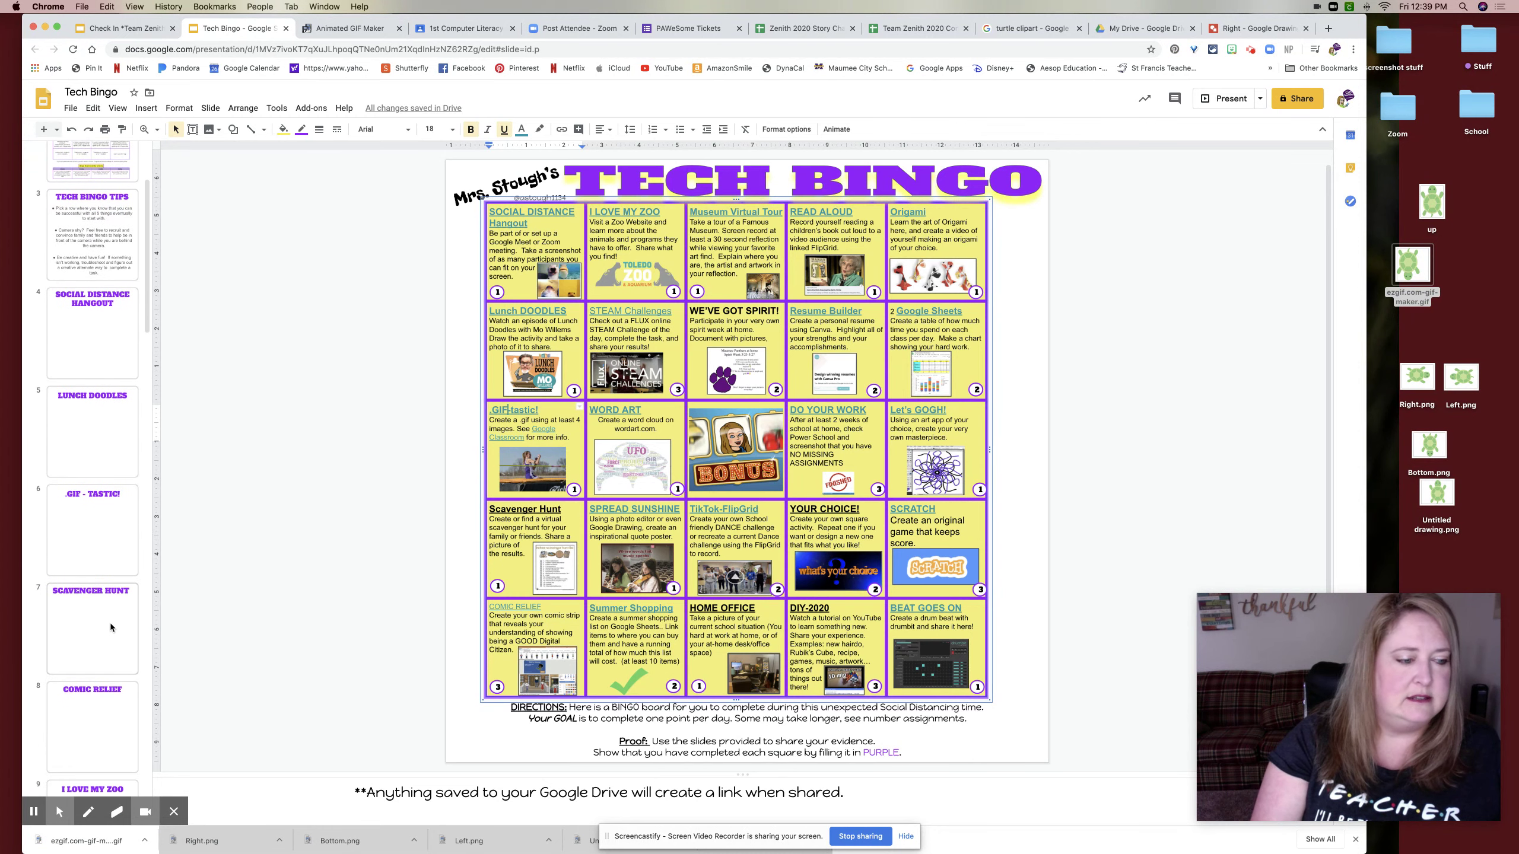
click(92, 470)
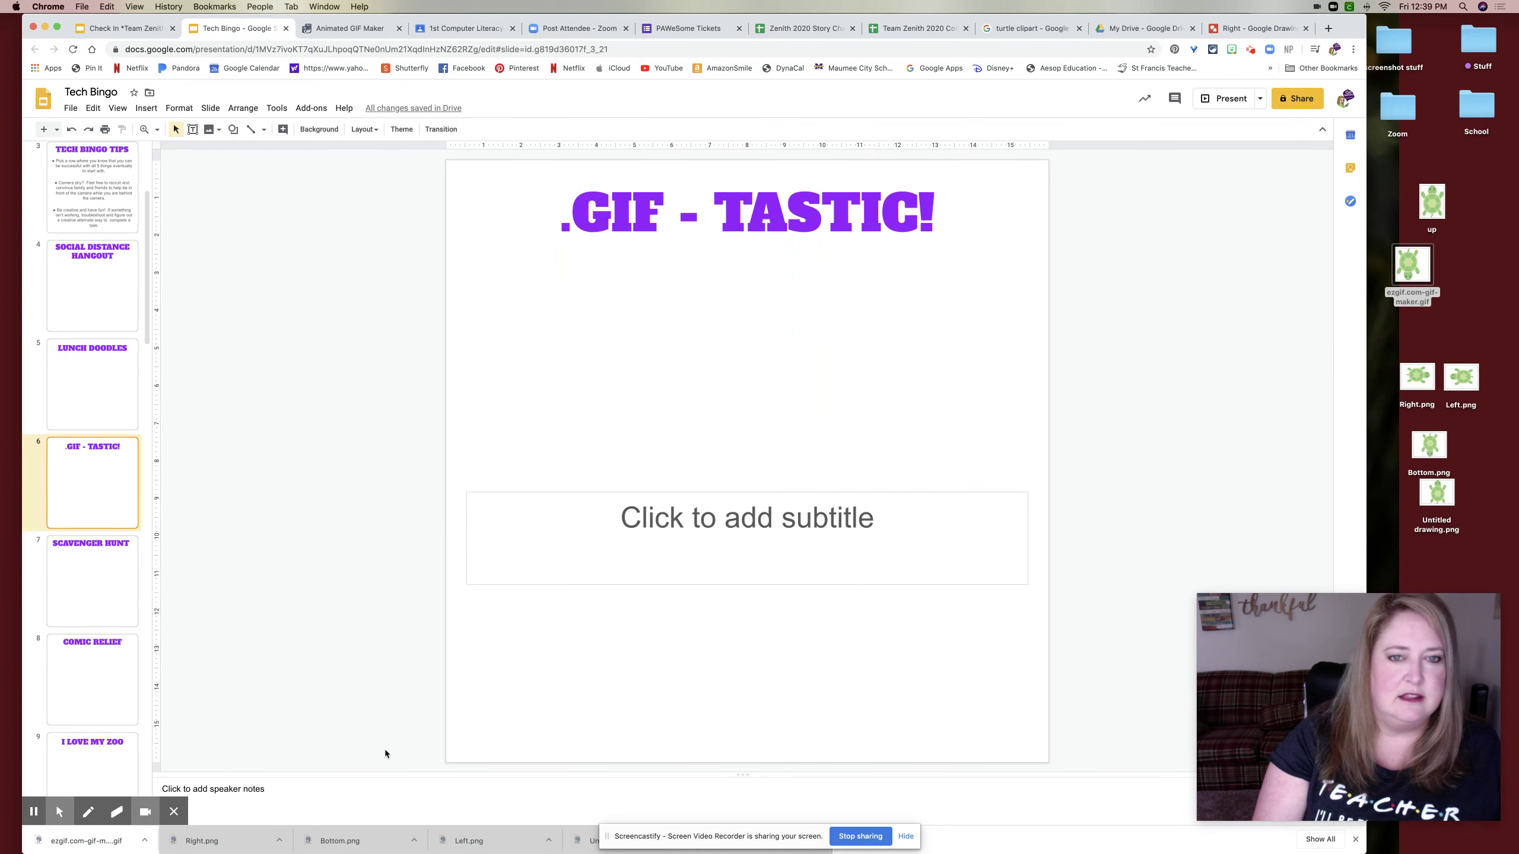
drag(75, 842, 509, 131)
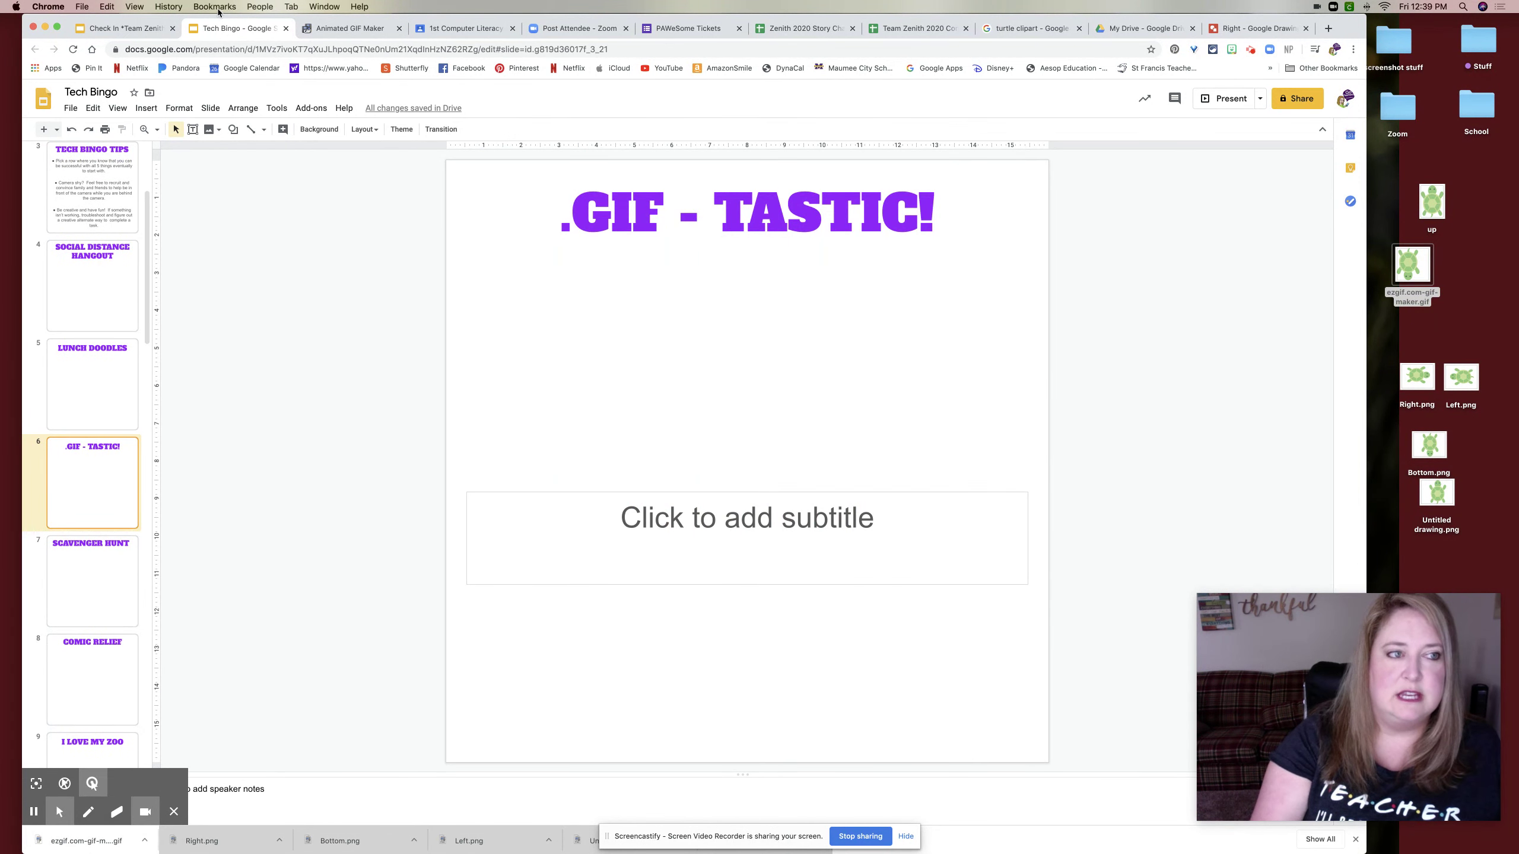
click(147, 110)
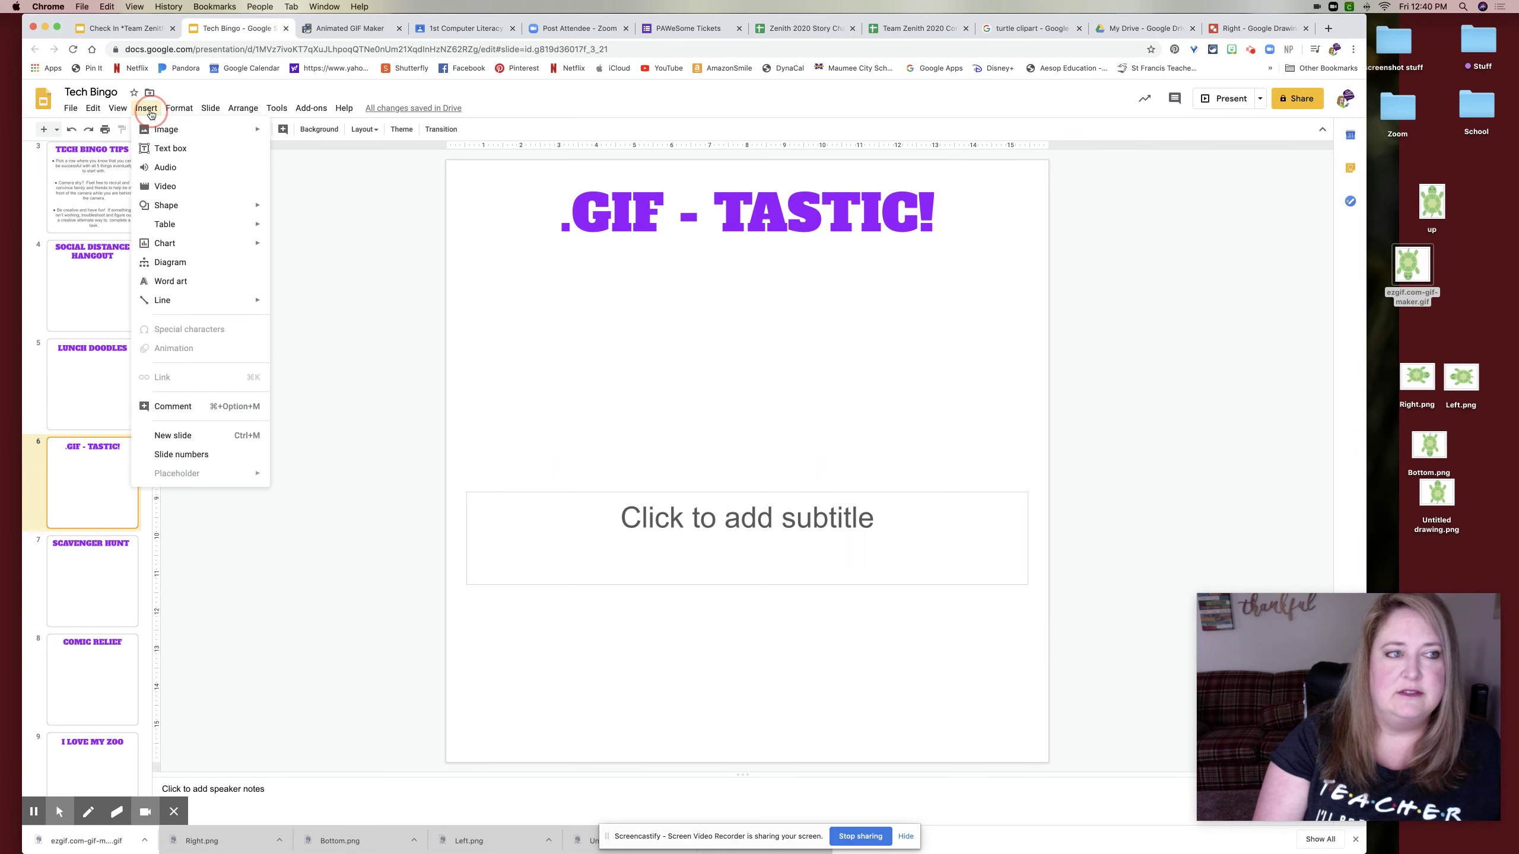
mouse_move(184, 134)
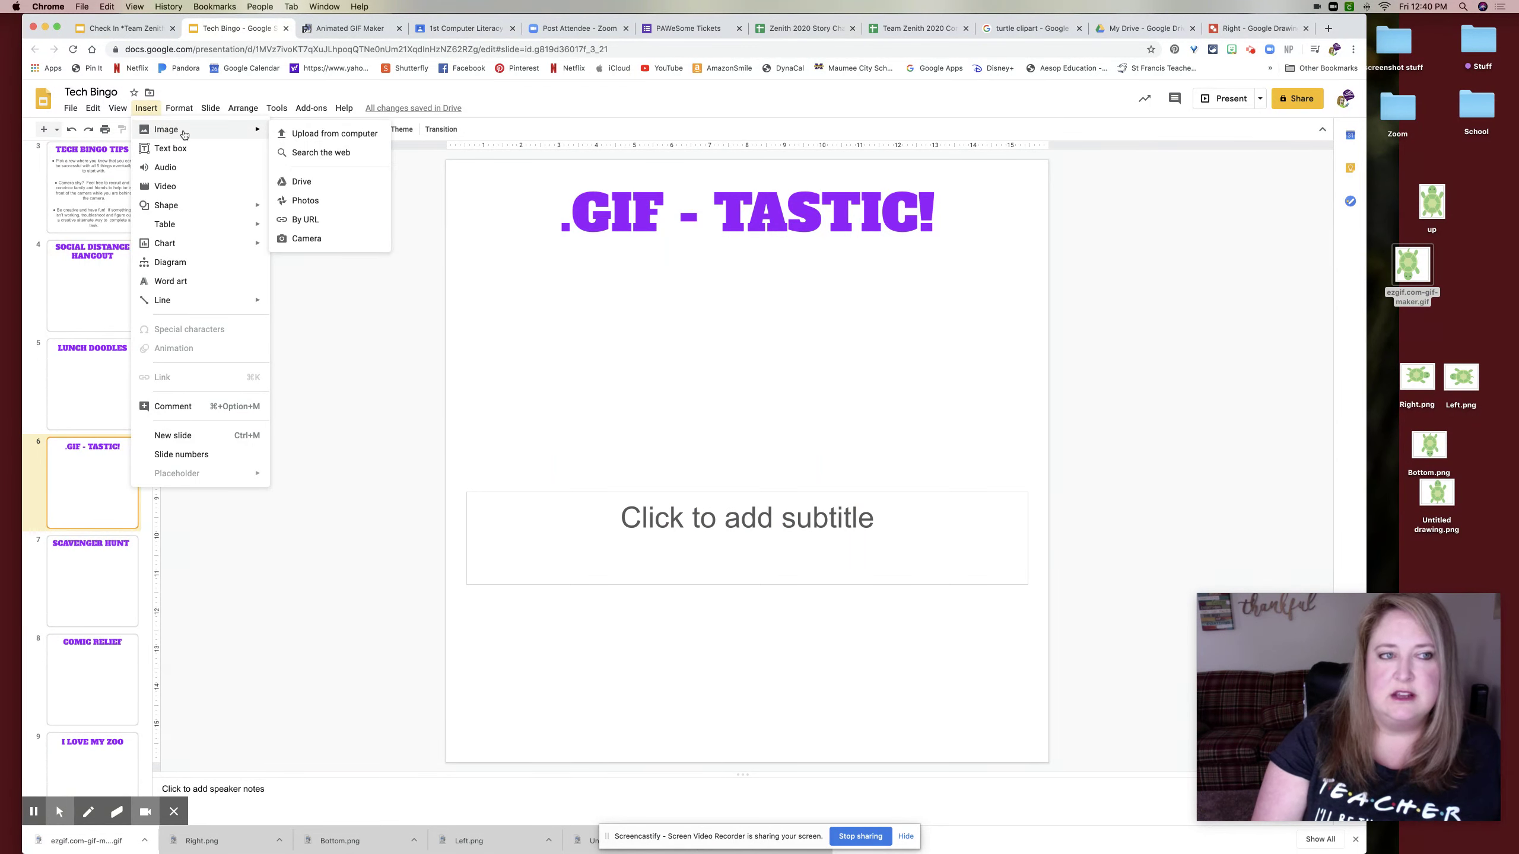
click(554, 286)
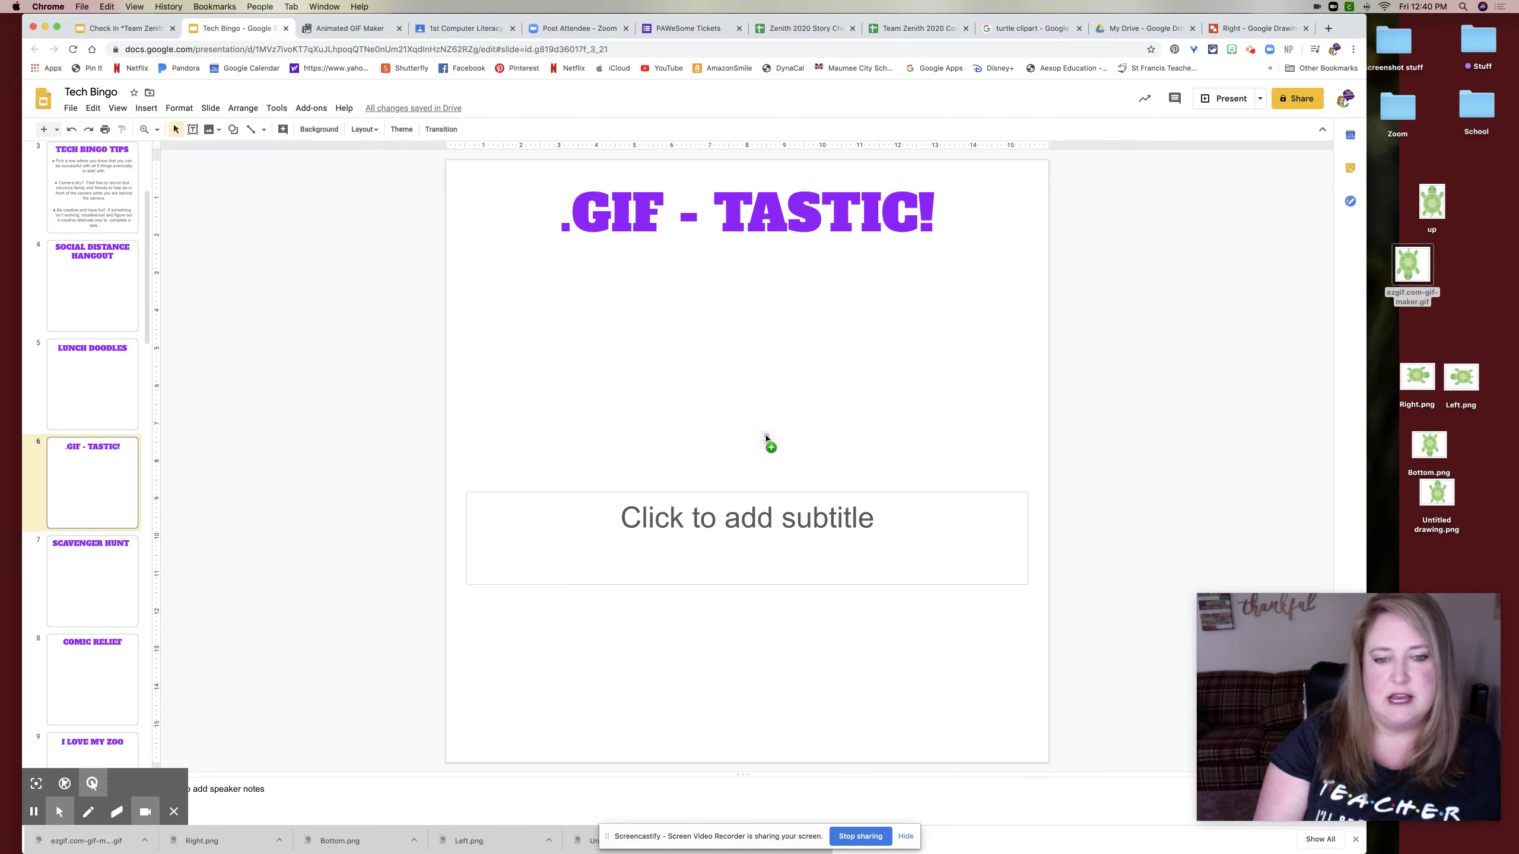
Place the downloaded turtle GIF in the middle of the .GIF - TASTIC! slide, below the title.
drag(766, 439, 763, 434)
drag(626, 388, 751, 450)
key(Page_Down)
click(104, 483)
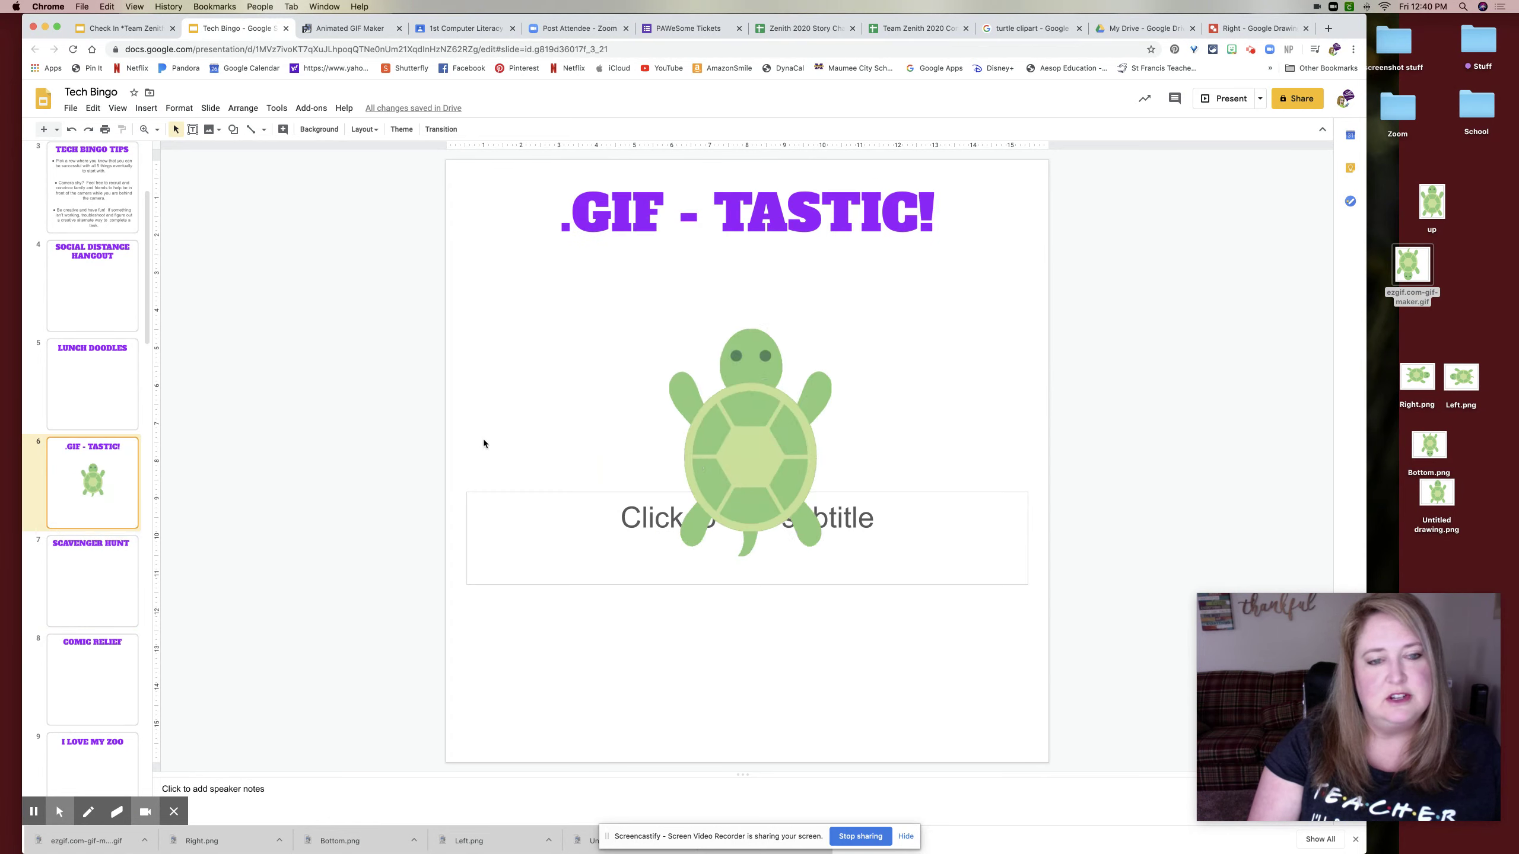